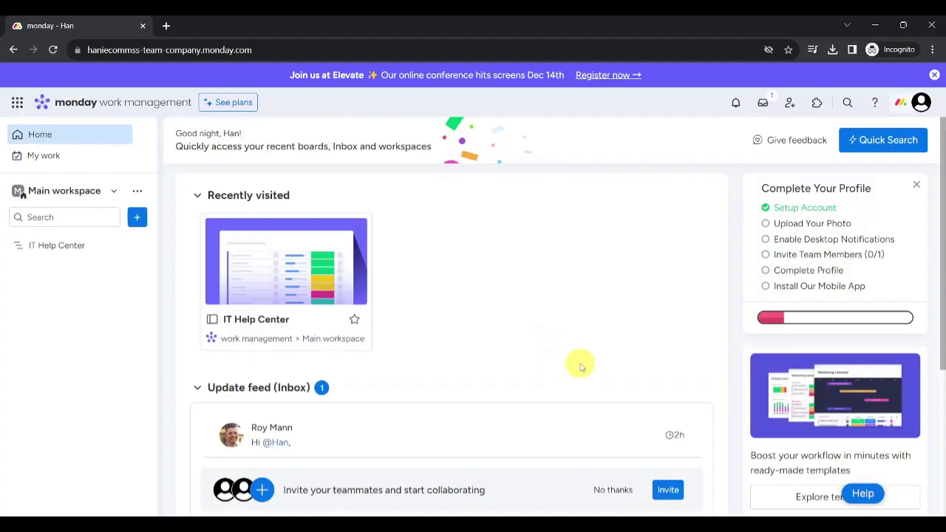
# Scroll through the Home page's recent boards, update feed and workspaces.
pyautogui.scroll(-3, 641, 366)
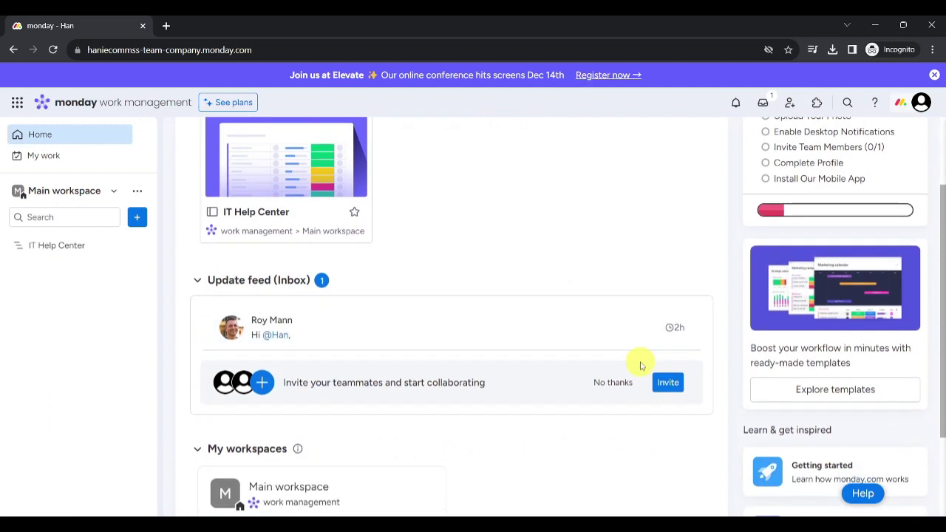
pyautogui.scroll(-1, 640, 366)
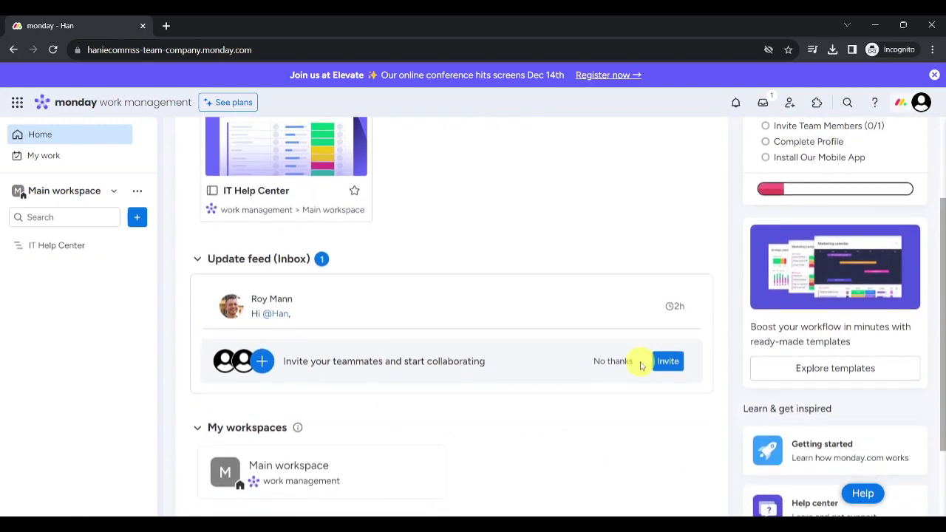
pyautogui.scroll(-1, 641, 366)
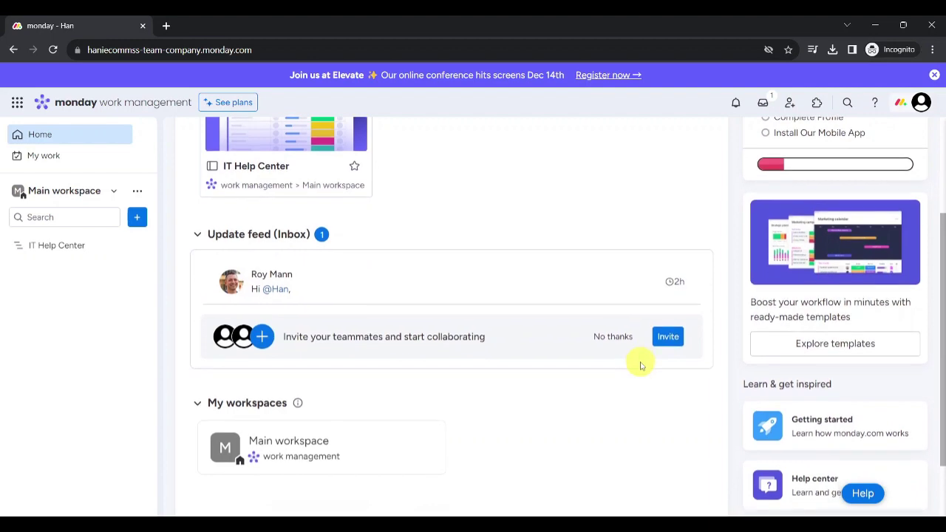
pyautogui.scroll(3, 640, 366)
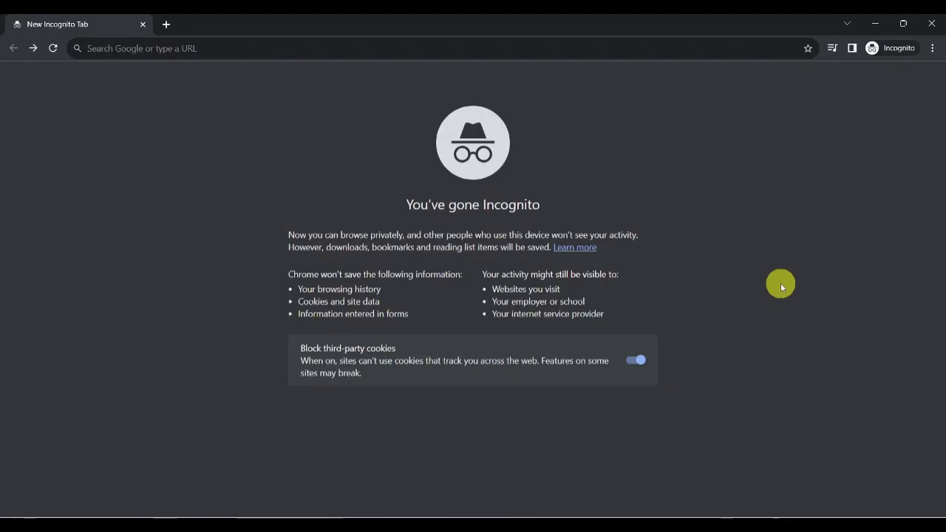
# Go to monday.com in the incognito tab.
pyautogui.click(723, 53)
pyautogui.write('monda')
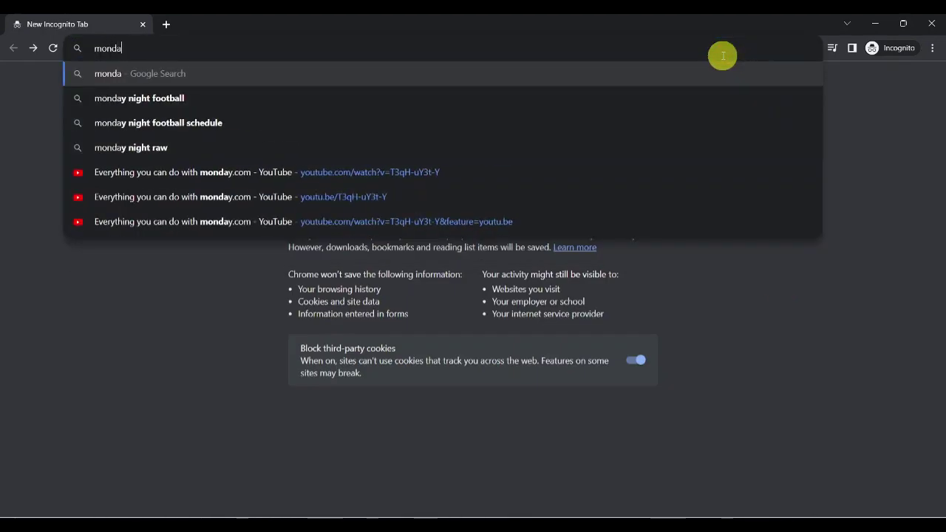
pyautogui.write('y.com')
pyautogui.press('Return')
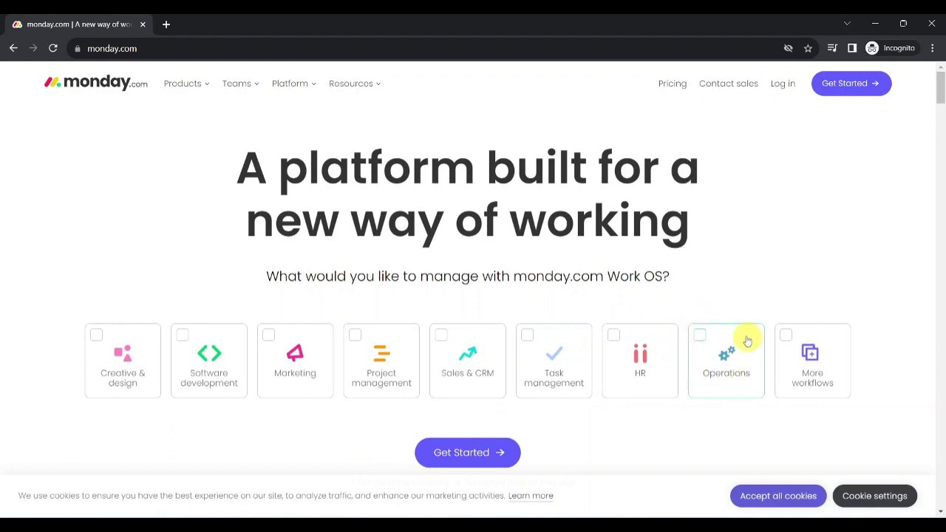
# Tick Project management and Task management, then start the free sign-up.
pyautogui.scroll(-2, 739, 362)
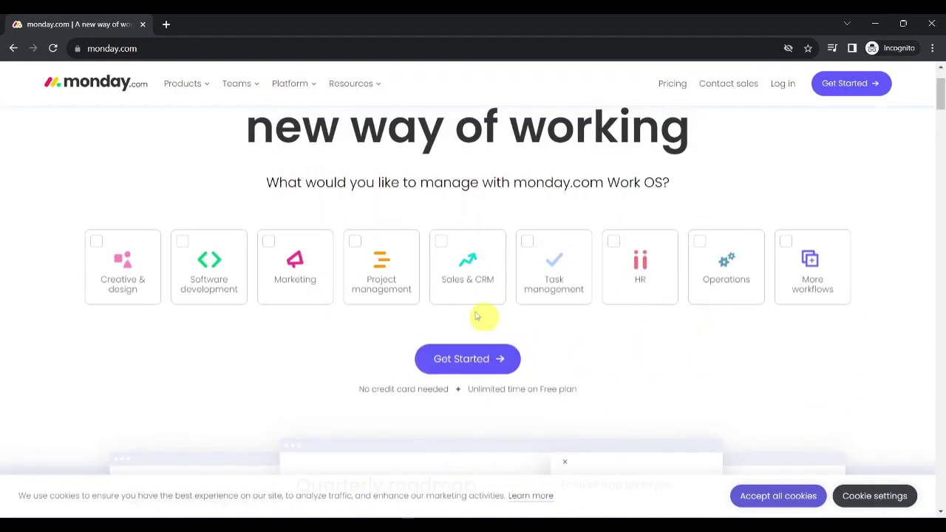
pyautogui.click(354, 241)
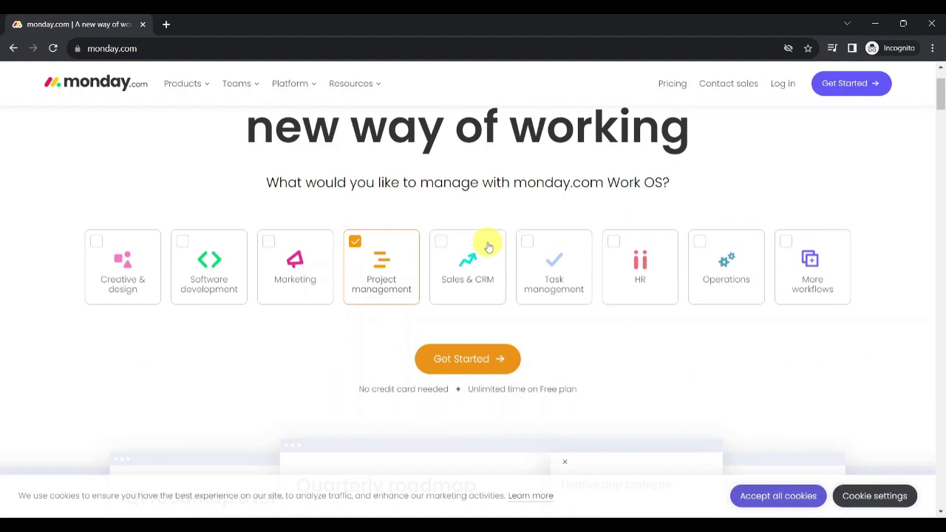
pyautogui.click(526, 242)
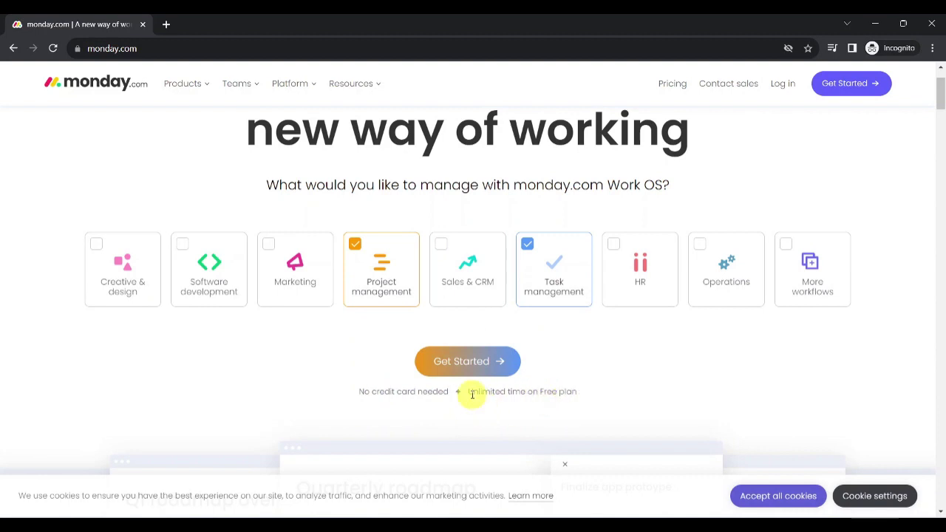
pyautogui.scroll(1, 584, 394)
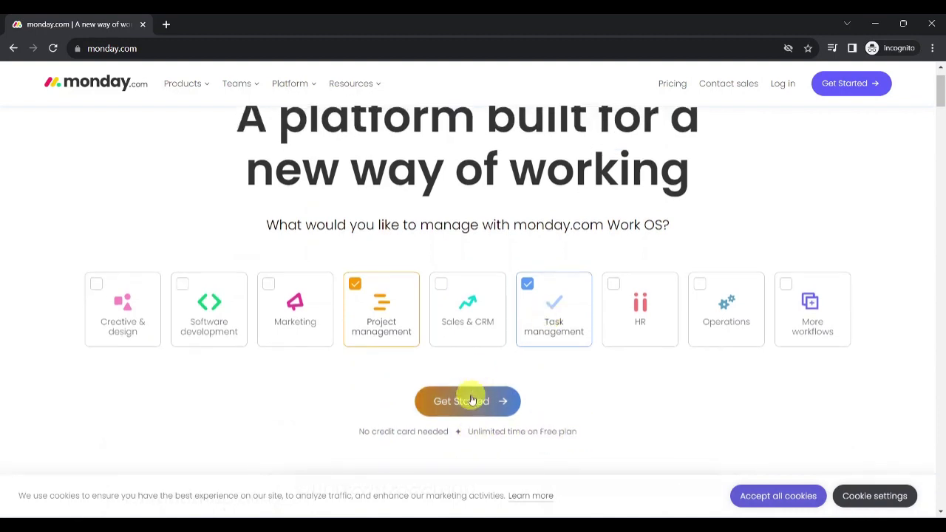
pyautogui.click(472, 401)
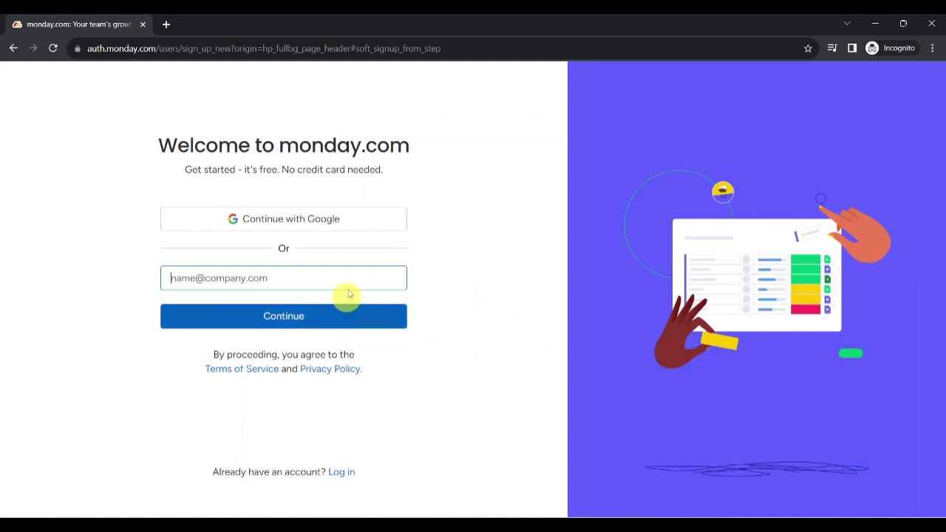
# Sign up through Continue with Google using a Google account.
pyautogui.click(477, 269)
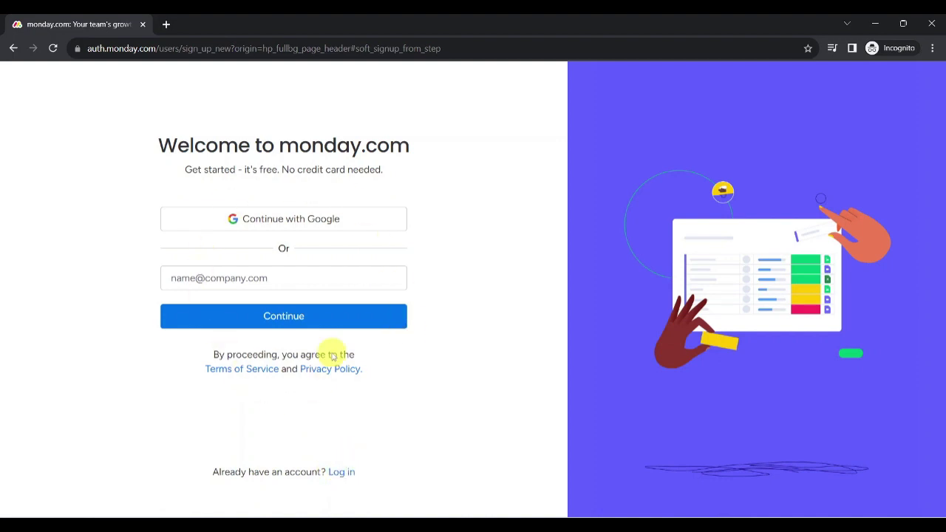
pyautogui.click(299, 229)
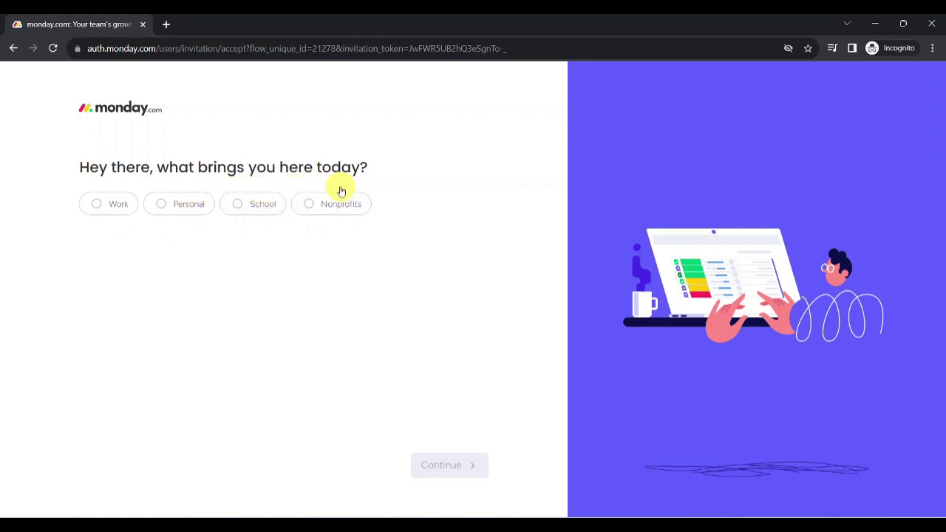
# Answer Personal as the account's purpose and continue through onboarding.
pyautogui.click(180, 209)
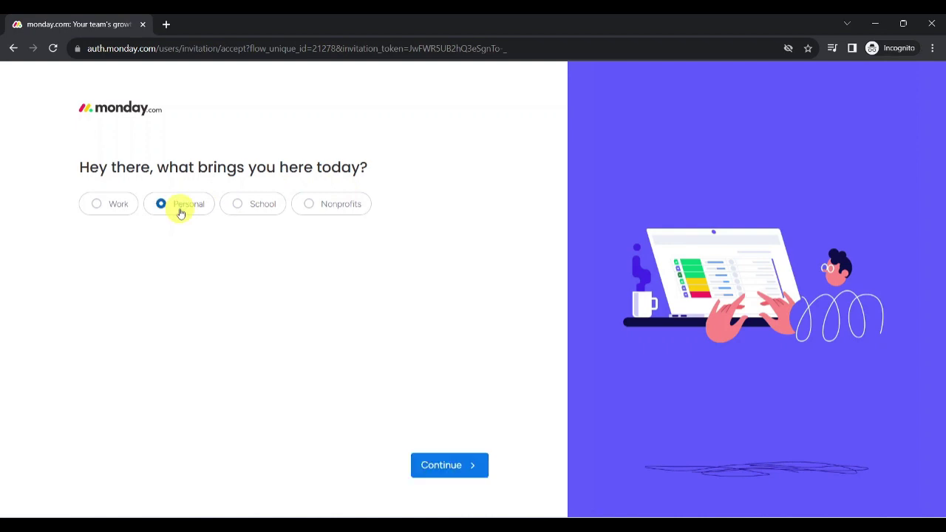
pyautogui.click(443, 462)
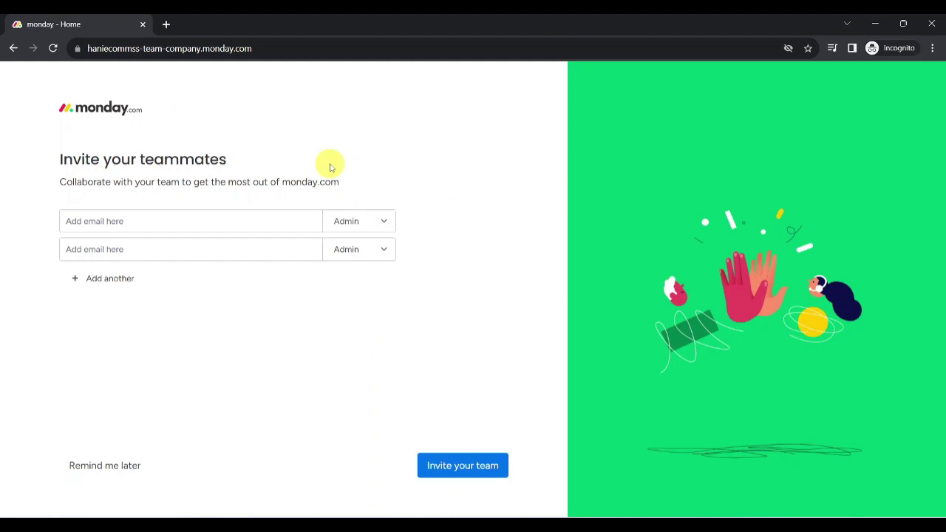
# Leave the first invitee's role as Admin after trying Member, and choose Remind me later.
pyautogui.click(179, 220)
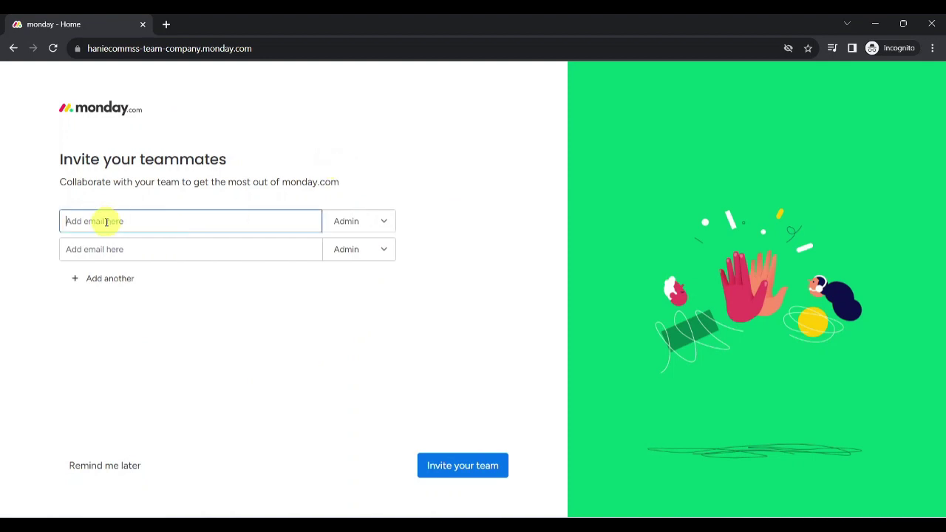
pyautogui.click(384, 226)
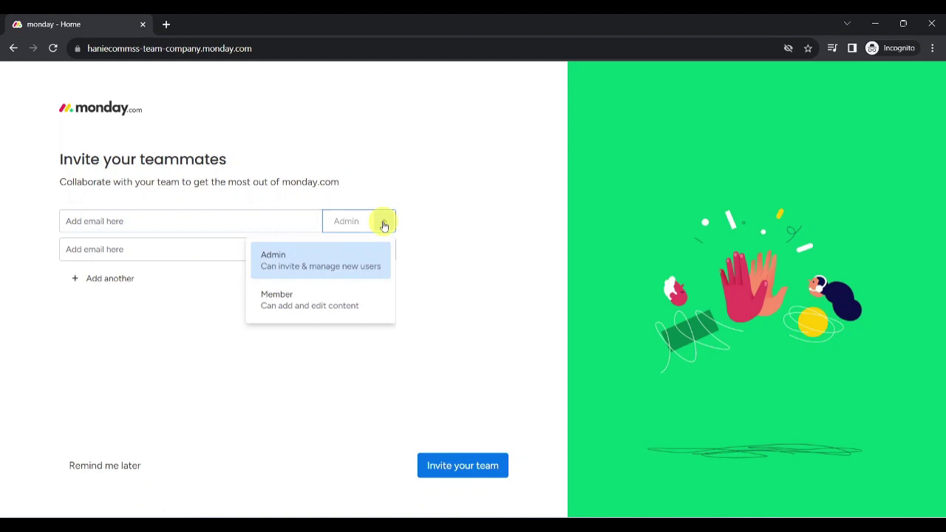
pyautogui.click(294, 295)
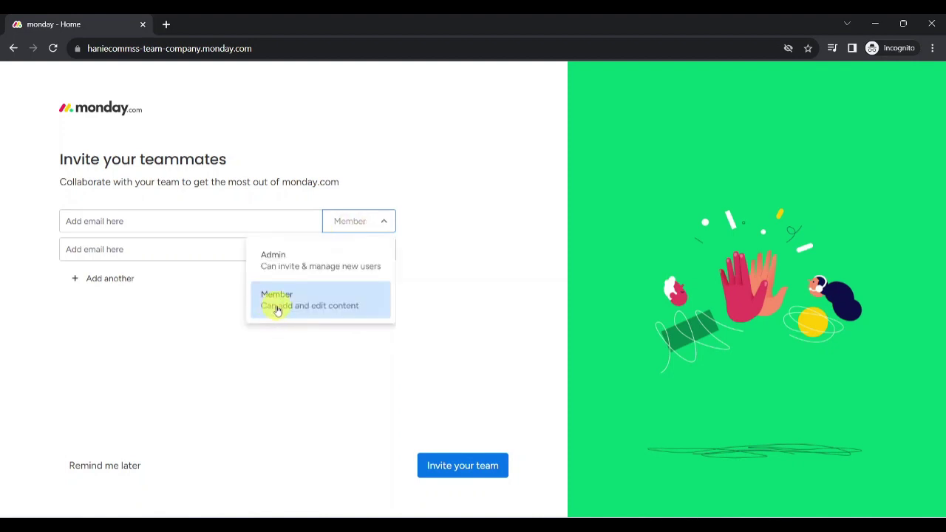
pyautogui.click(363, 255)
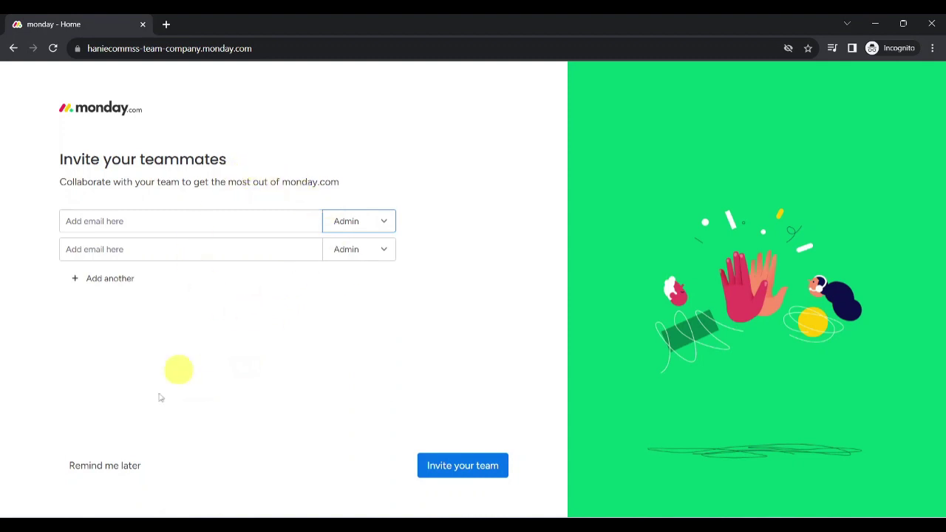
pyautogui.click(118, 463)
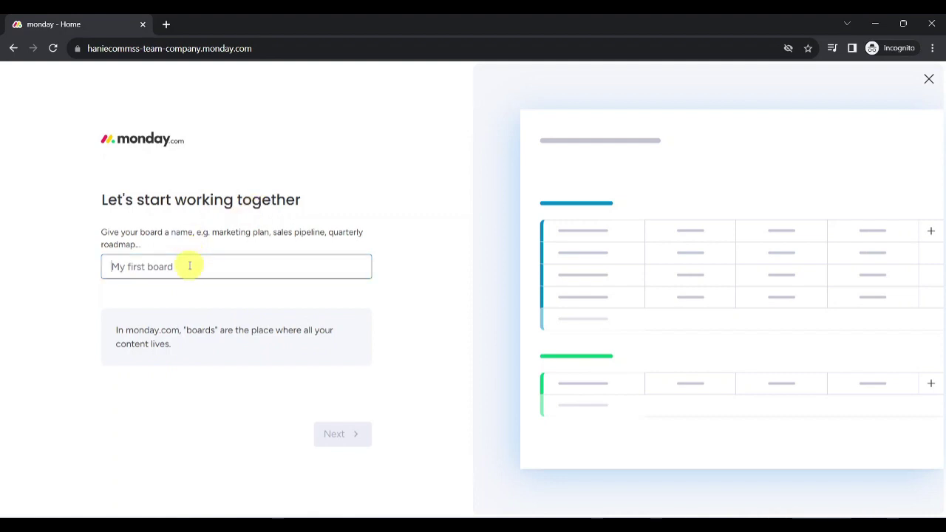
# Enter 'IT Help Center' as the board name and continue.
pyautogui.press('capslock')
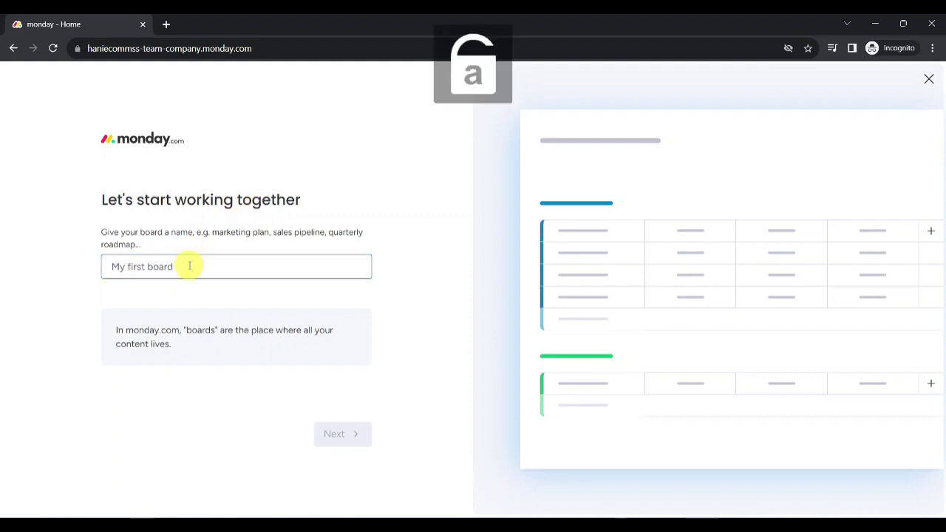
pyautogui.write('IT')
pyautogui.press('capslock')
pyautogui.write('Help Center')
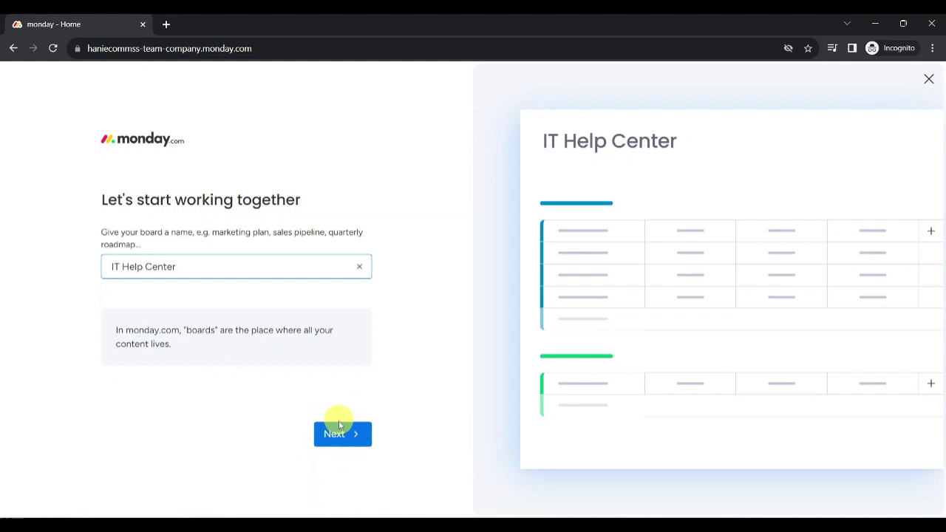
pyautogui.click(340, 436)
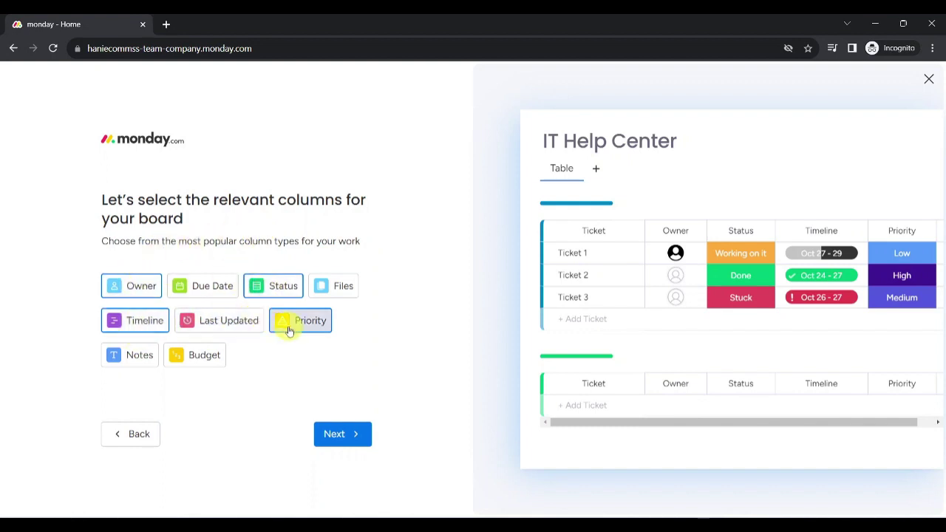
# Accept Owner, Status, Timeline and Priority as the board columns and continue.
pyautogui.click(340, 433)
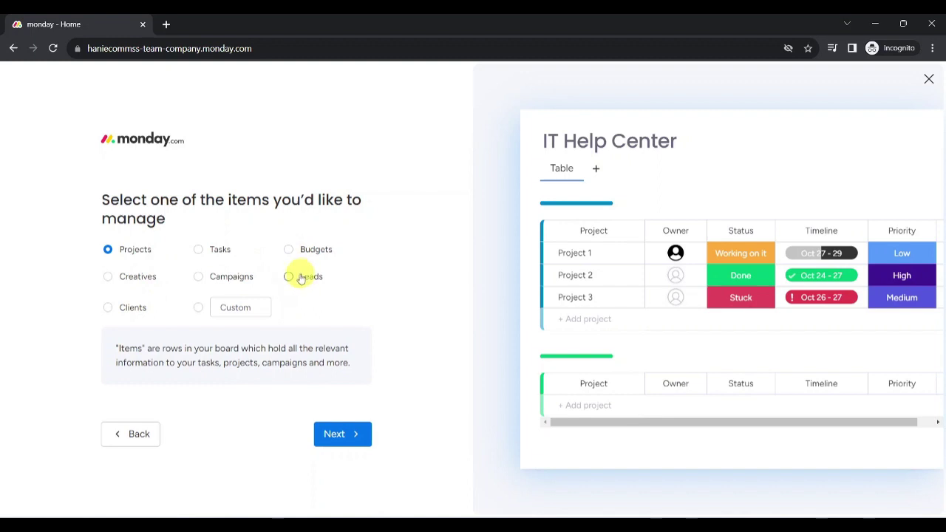
# Choose Custom as the item type and enter 'Ticket'.
pyautogui.click(199, 308)
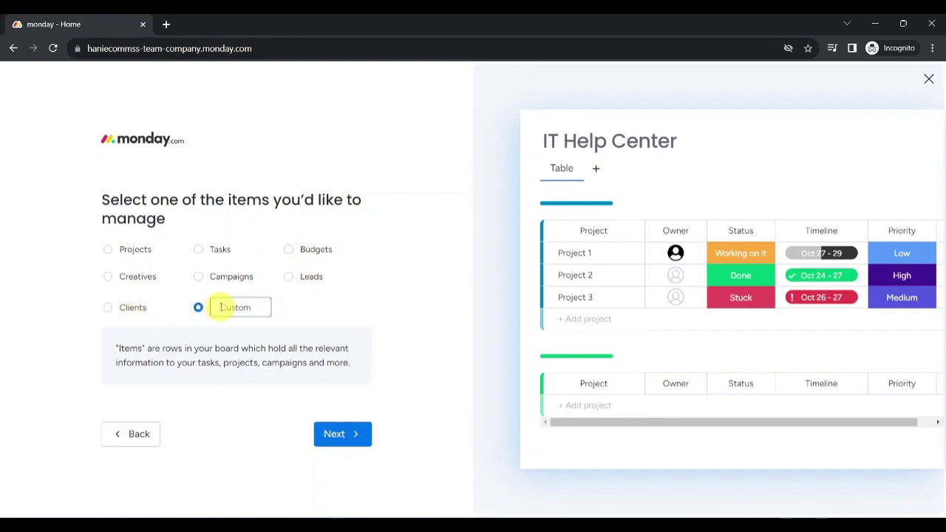
pyautogui.write('Ticket')
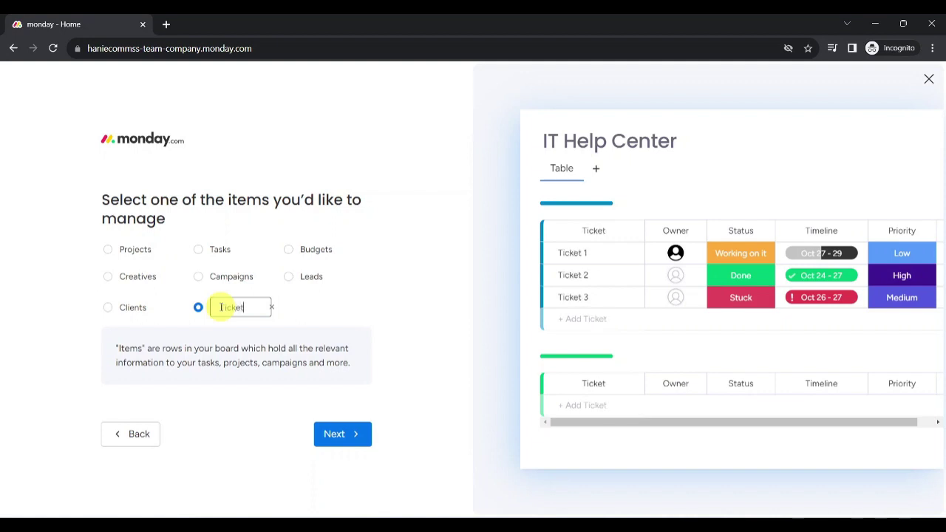
# Compare Kanban, Calendar, Timeline, Cards and Gantt layouts, then keep Table and continue.
pyautogui.click(339, 443)
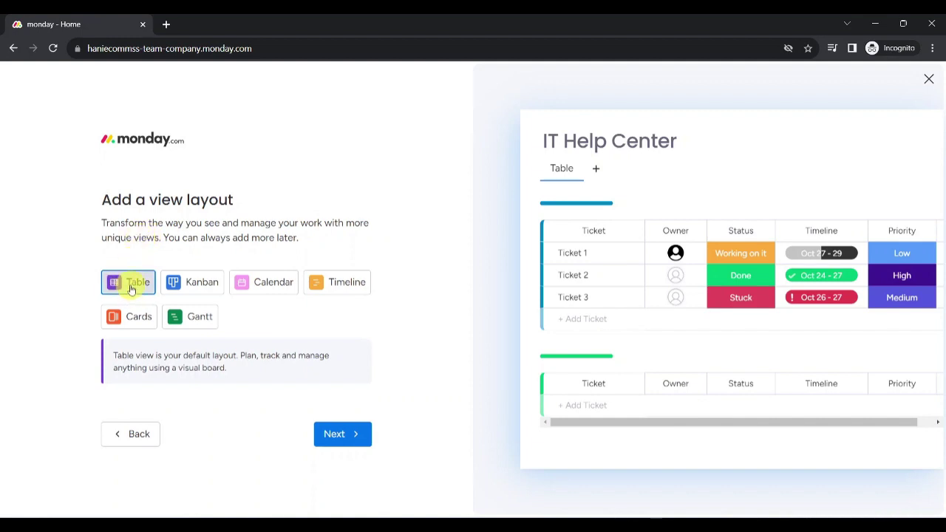
pyautogui.click(199, 283)
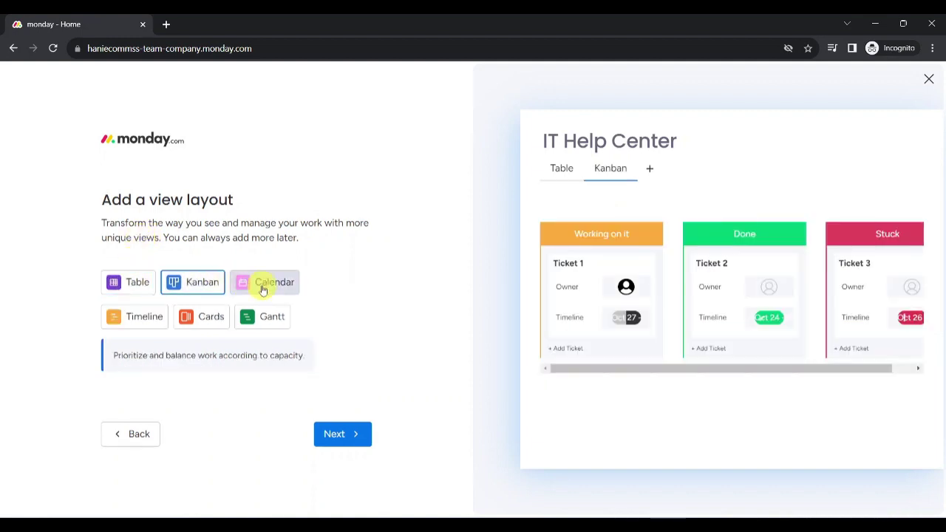
pyautogui.click(263, 289)
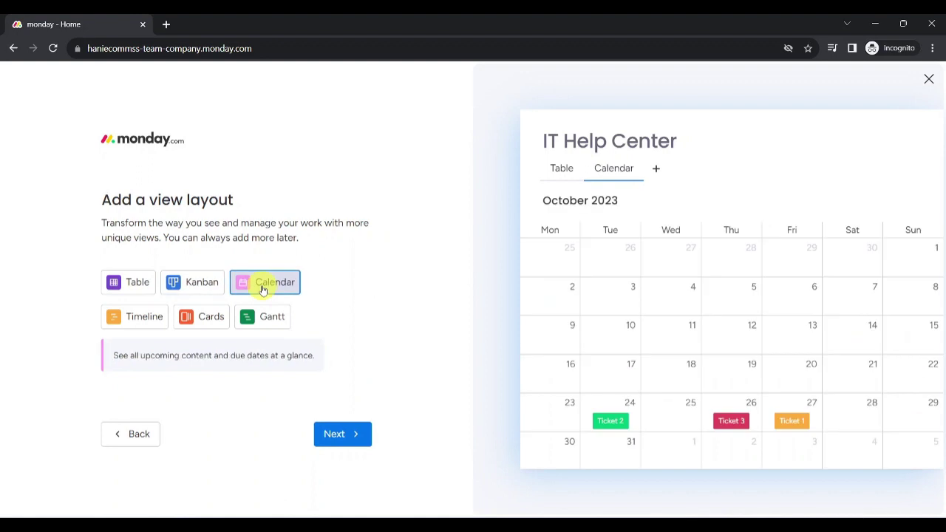
pyautogui.click(138, 318)
pyautogui.click(198, 318)
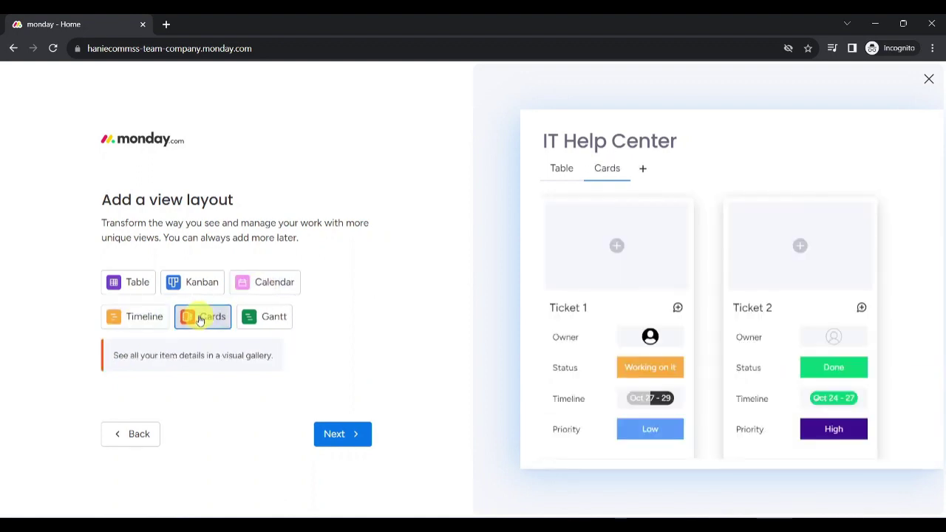
pyautogui.click(255, 319)
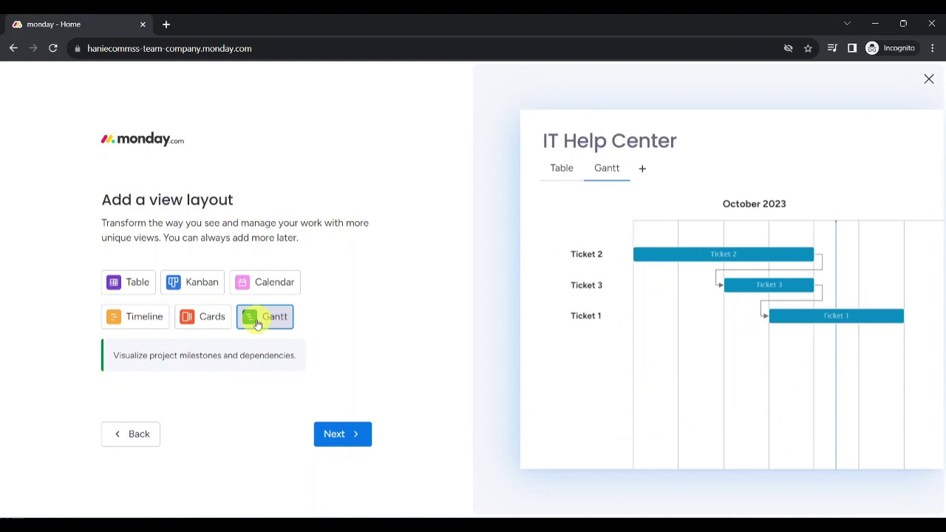
pyautogui.click(127, 285)
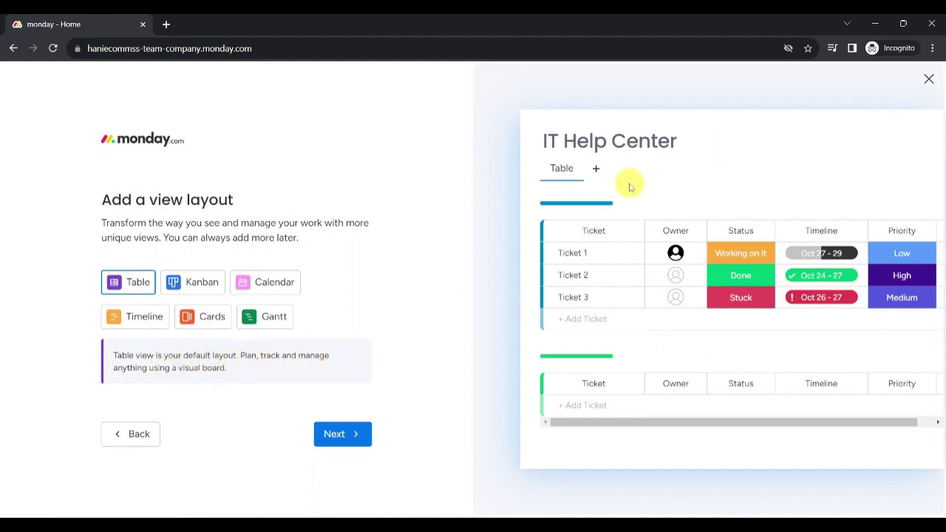
pyautogui.click(342, 434)
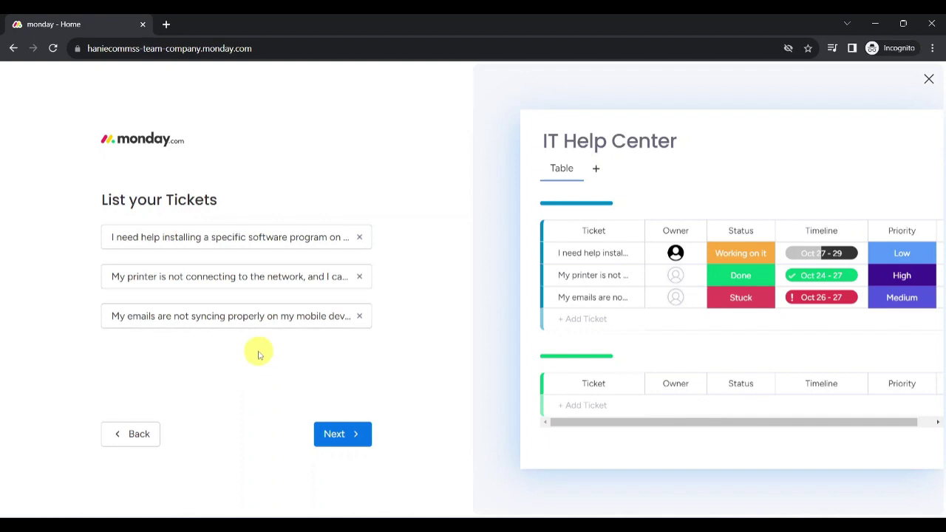
# Rename the ticket groups 'This month' and 'Next month' to Low and Medium.
pyautogui.click(339, 441)
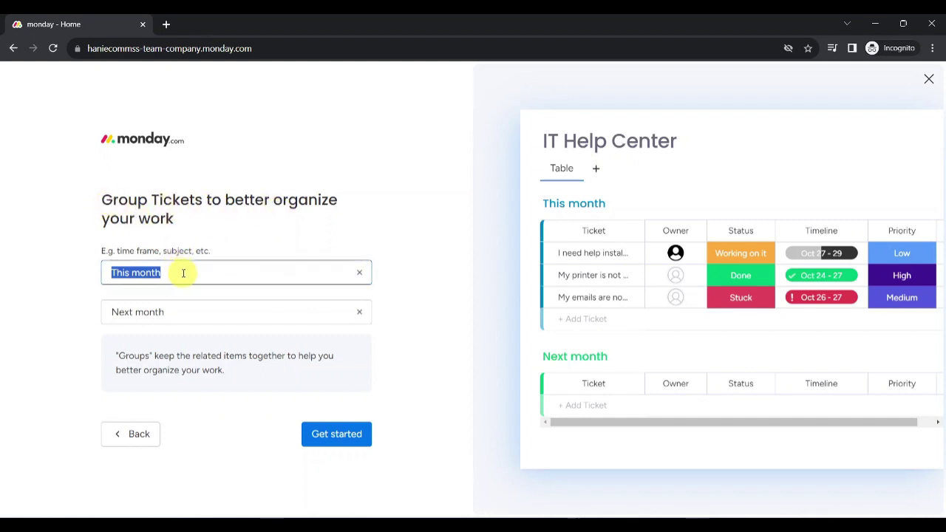
pyautogui.click(281, 245)
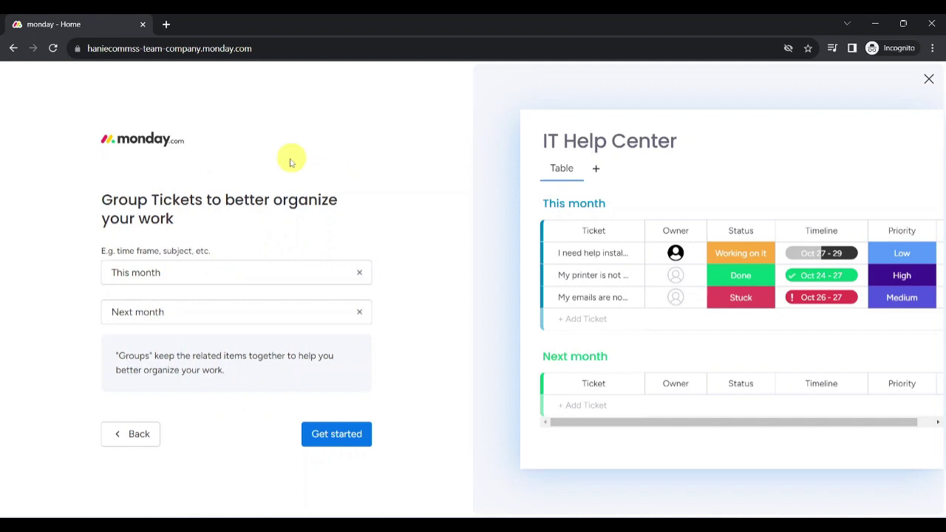
pyautogui.tripleClick(183, 278)
pyautogui.write('Low')
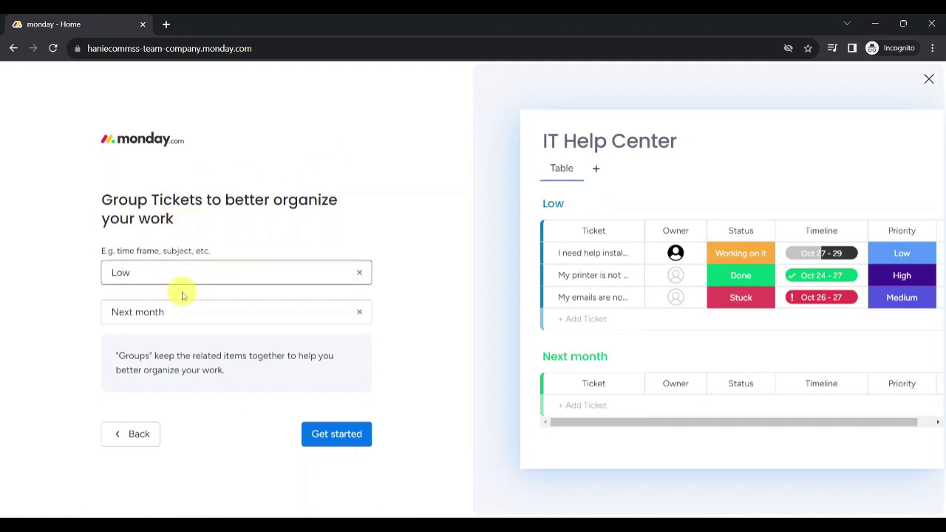
pyautogui.tripleClick(182, 309)
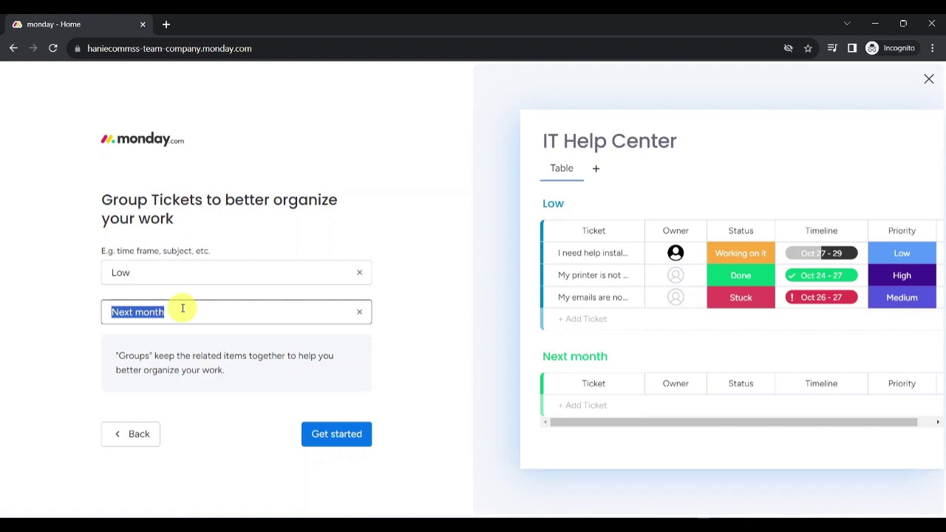
pyautogui.write('Medium')
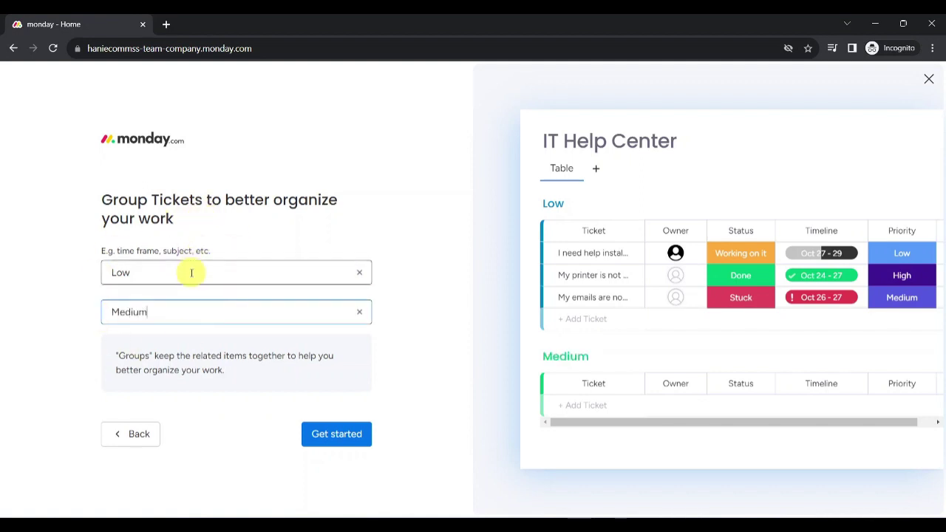
# Finish setup to open the board, then browse the add-column types and first ticket's status choices unchanged.
pyautogui.click(336, 435)
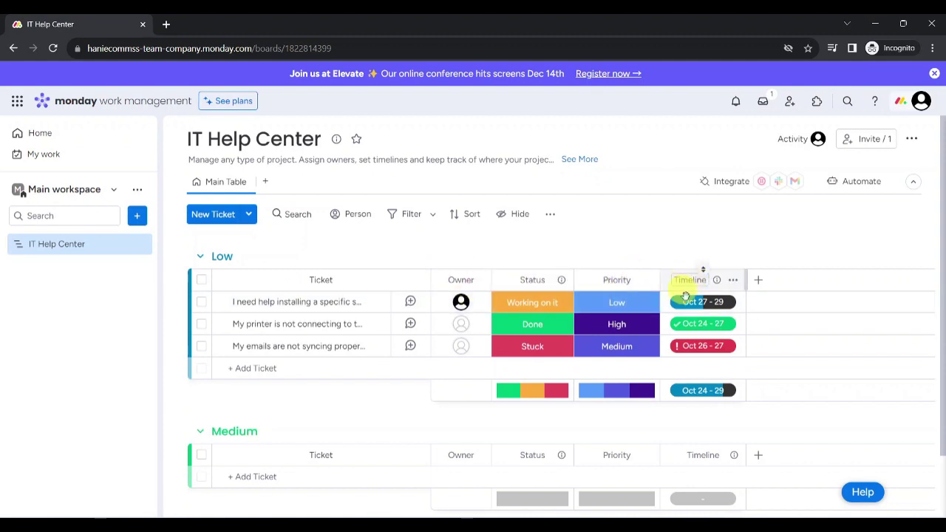
pyautogui.click(757, 281)
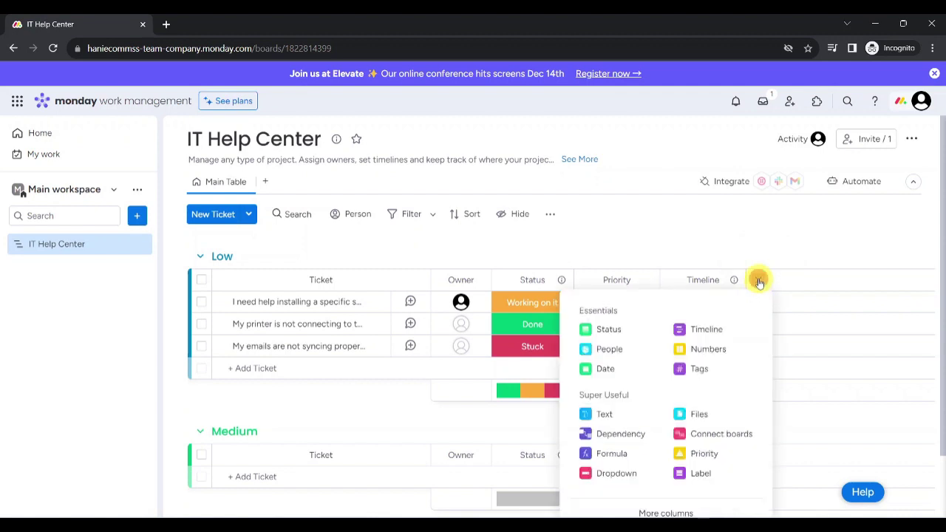
pyautogui.click(759, 281)
pyautogui.click(759, 281)
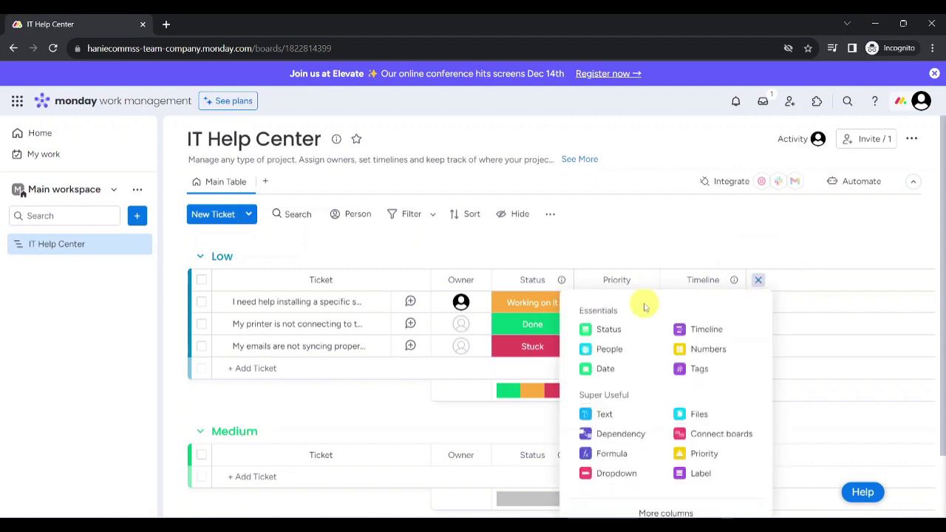
pyautogui.click(757, 281)
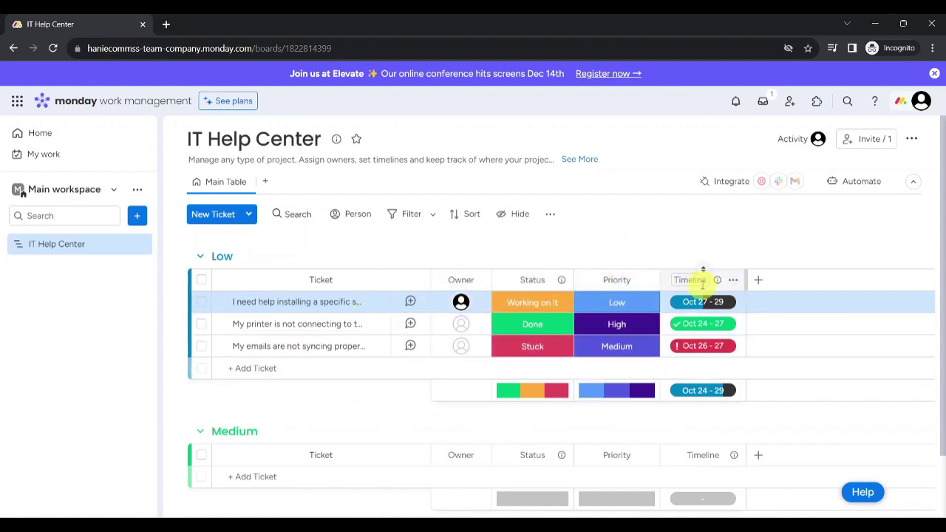
pyautogui.click(539, 301)
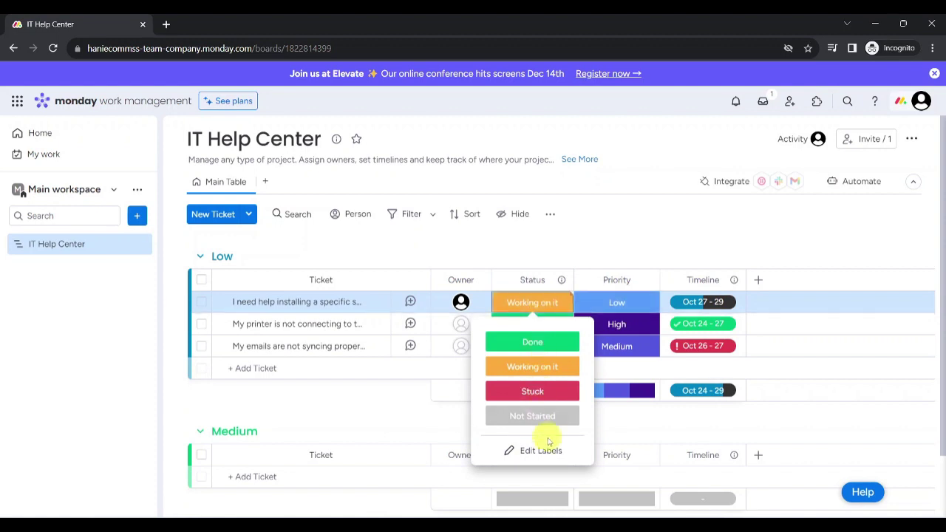
pyautogui.click(545, 302)
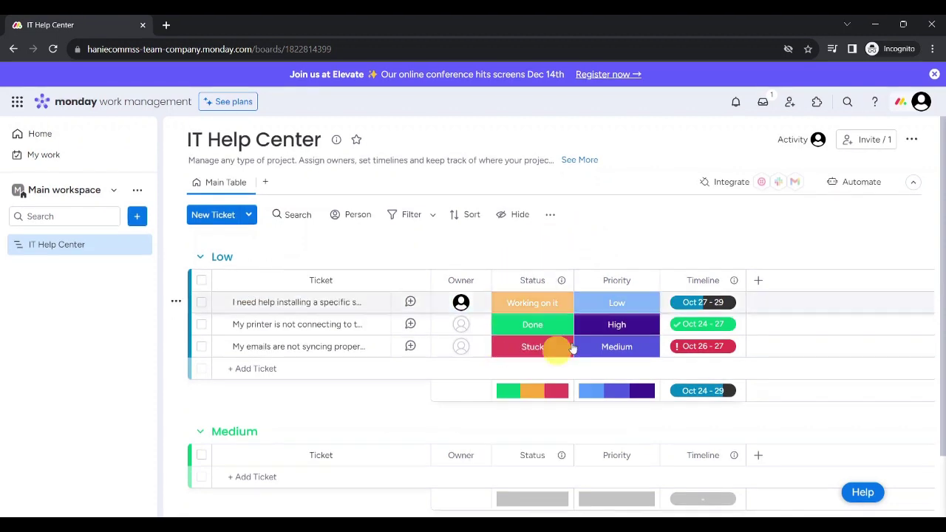
# Rename the Owner column header to Requester.
pyautogui.click(461, 280)
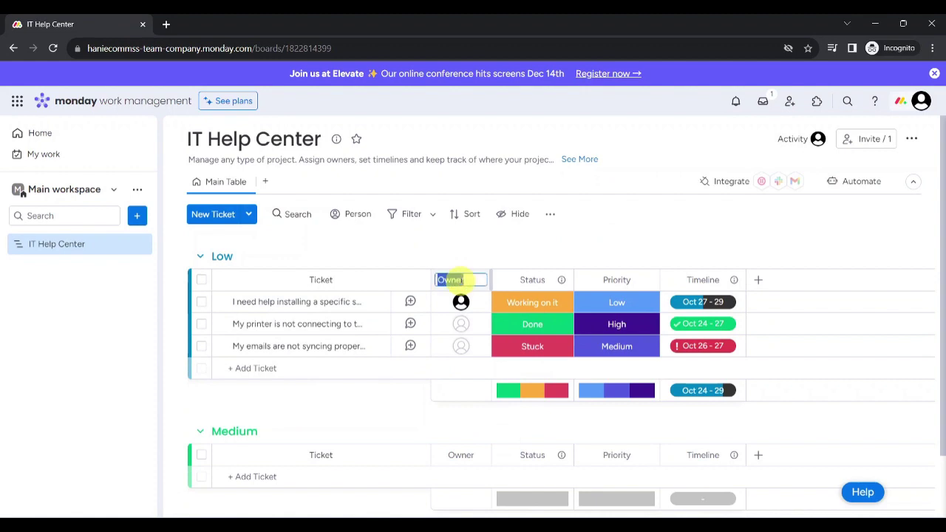
pyautogui.write('Requester')
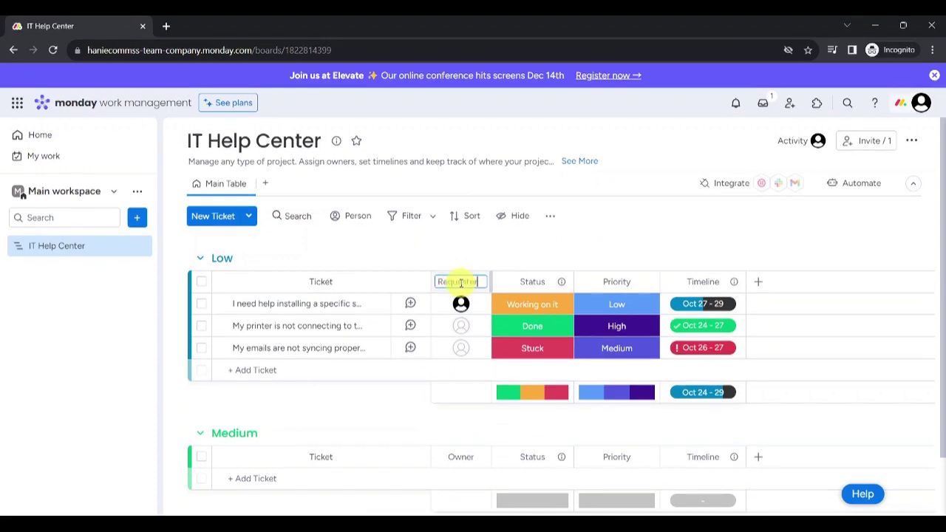
pyautogui.press('Return')
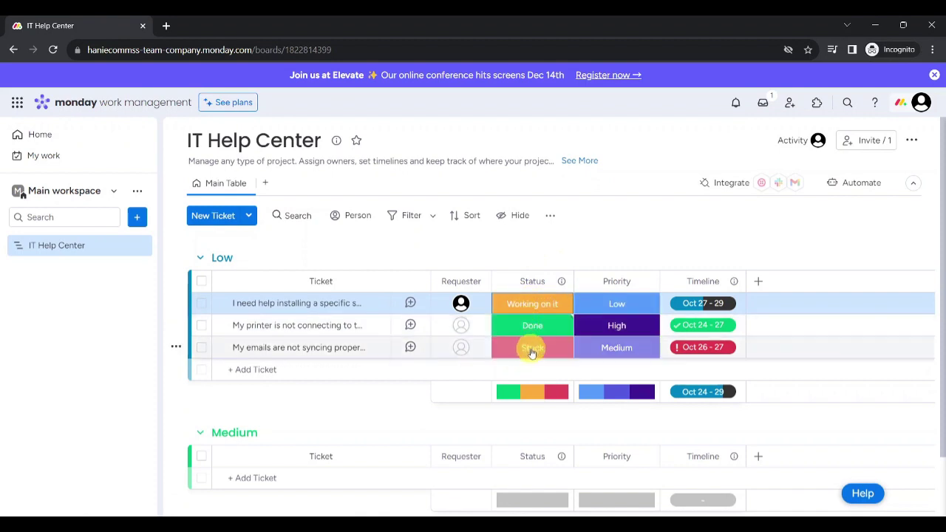
# Edit the status labels so 'Working on it' becomes 'In progress' and apply.
pyautogui.click(525, 305)
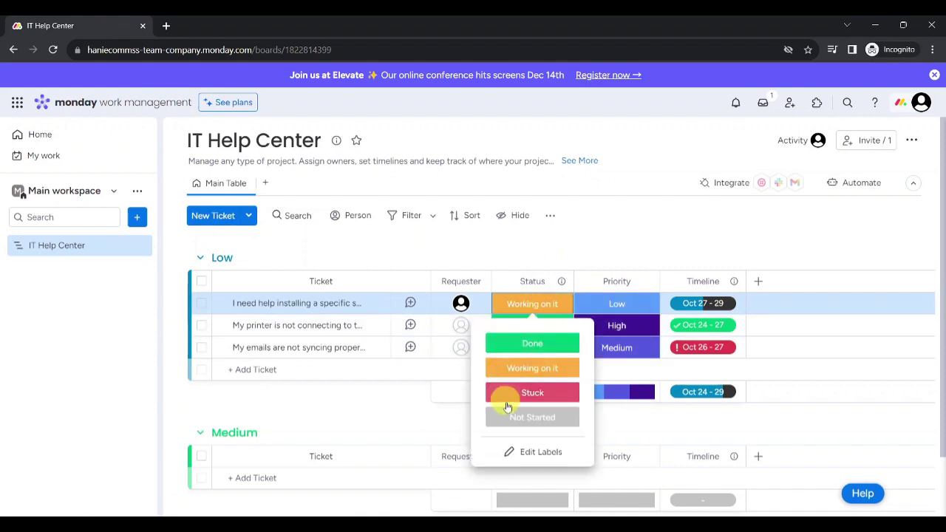
pyautogui.click(529, 452)
pyautogui.click(555, 366)
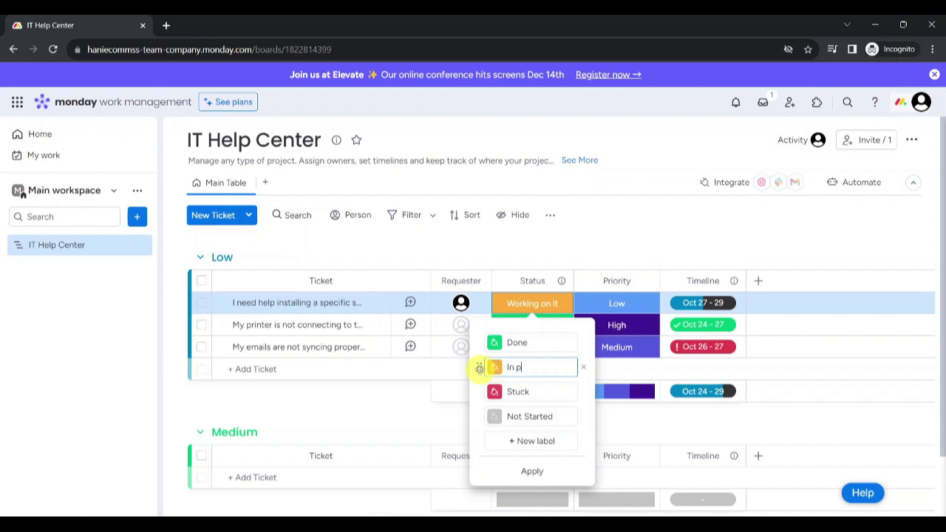
pyautogui.write('In progress')
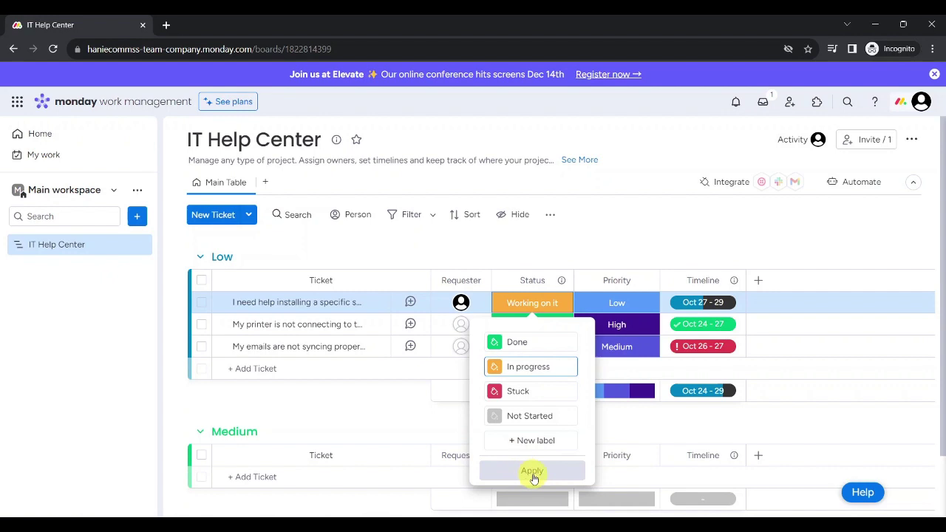
pyautogui.click(533, 478)
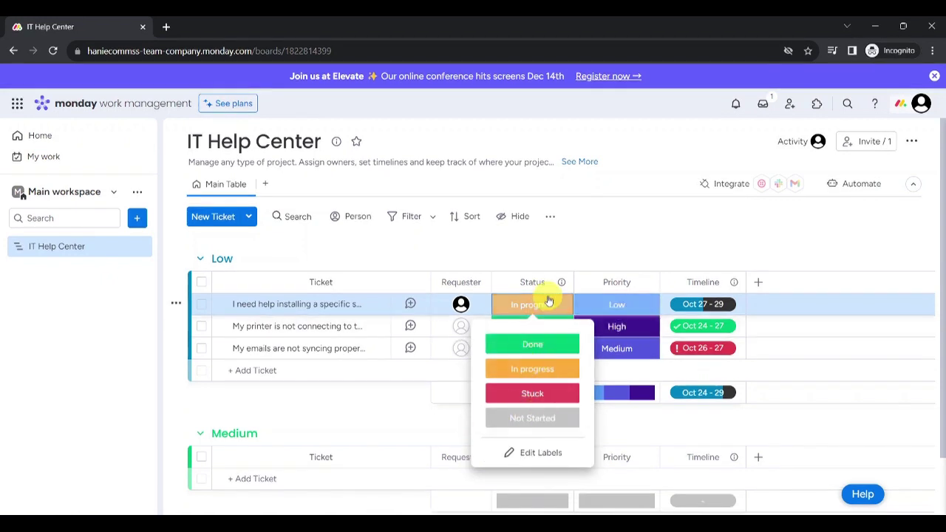
# Edit the Priority labels, removing Critical and ordering them High, Medium, Low.
pyautogui.scroll(-1, 584, 275)
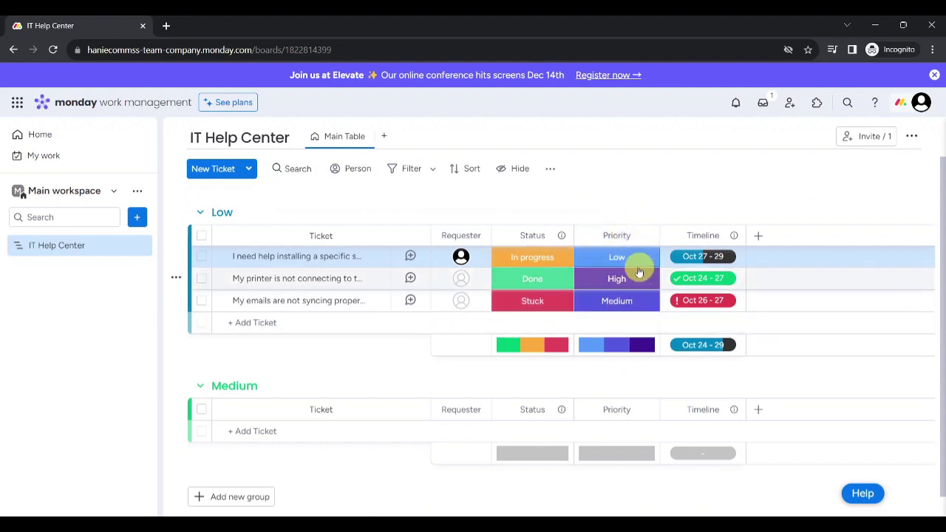
pyautogui.click(623, 264)
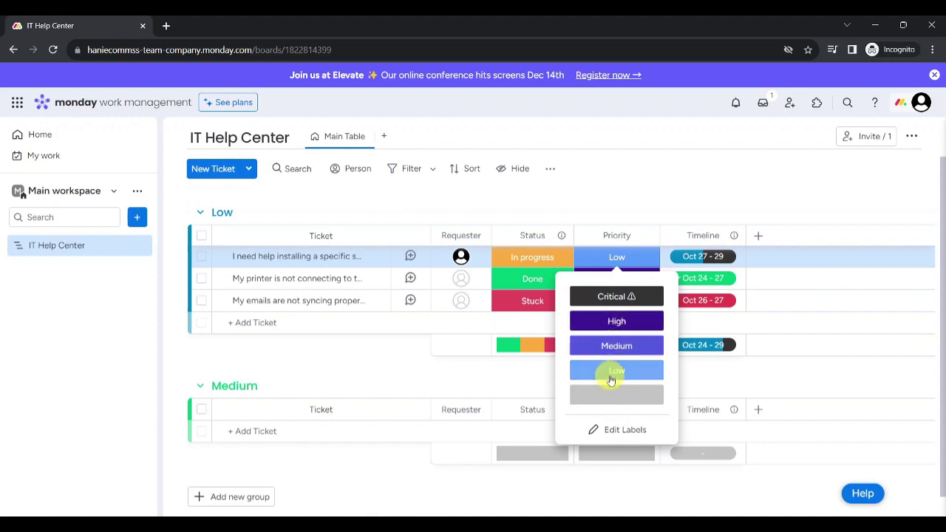
pyautogui.click(613, 430)
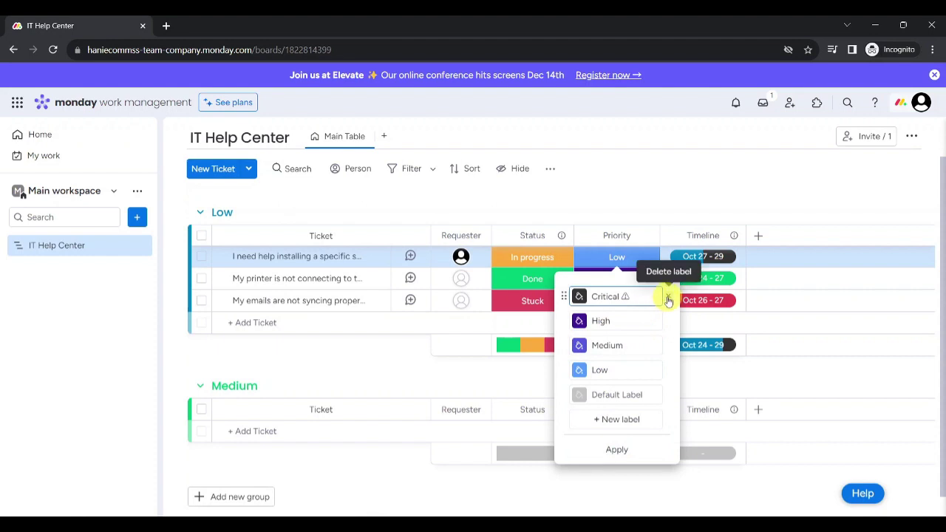
pyautogui.click(668, 297)
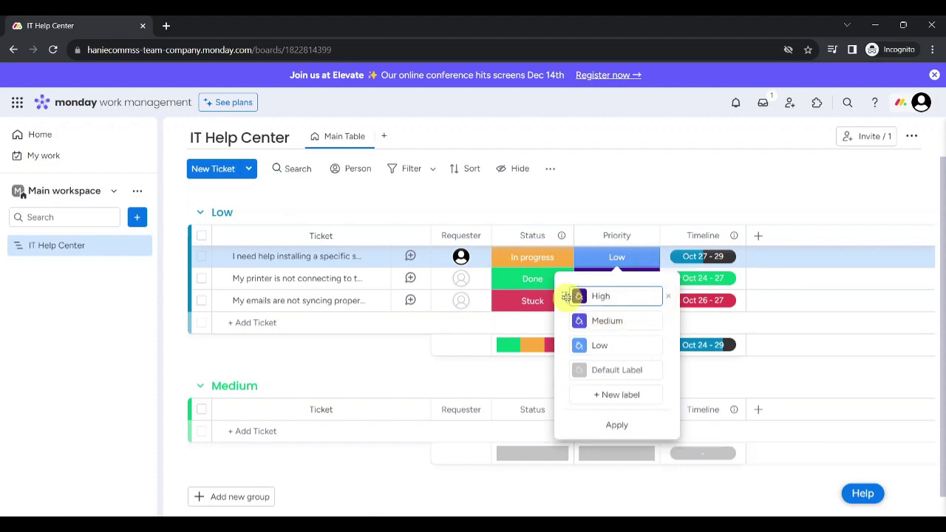
pyautogui.moveTo(564, 296)
pyautogui.mouseDown()
pyautogui.moveTo(566, 364)
pyautogui.moveTo(566, 296)
pyautogui.mouseUp()
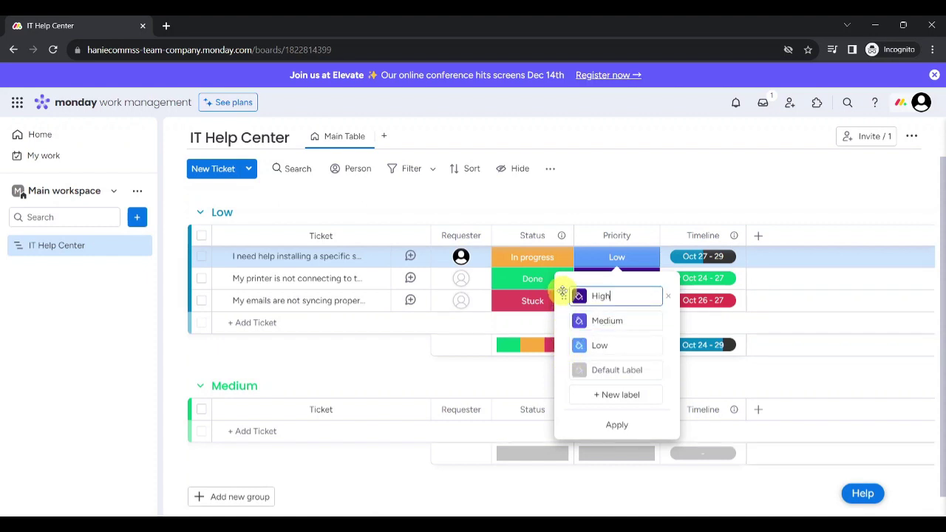
pyautogui.click(615, 425)
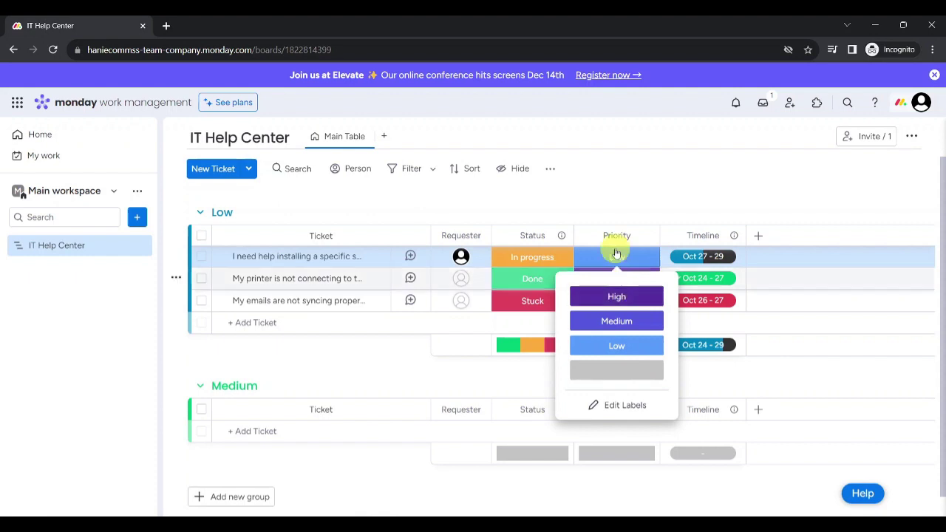
pyautogui.click(613, 255)
# Add a new group named High to the board.
pyautogui.scroll(-1, 216, 201)
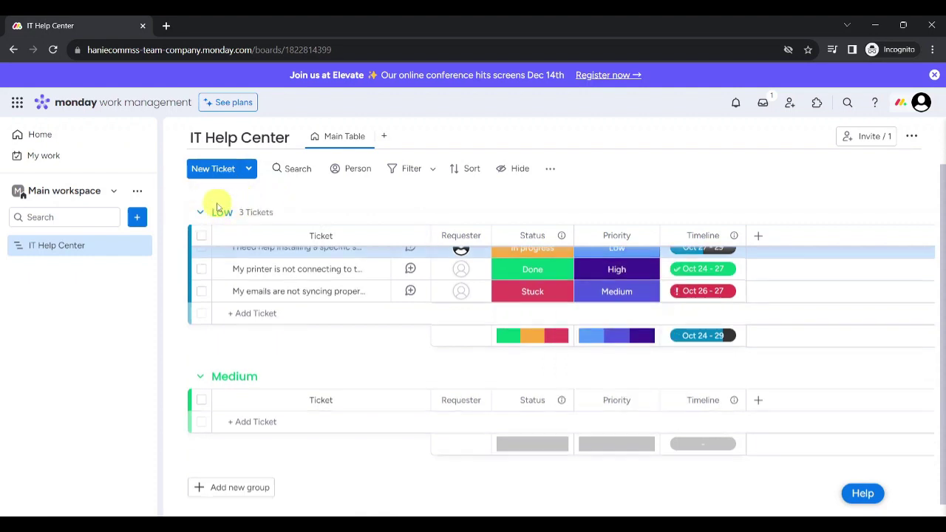
pyautogui.scroll(3, 217, 202)
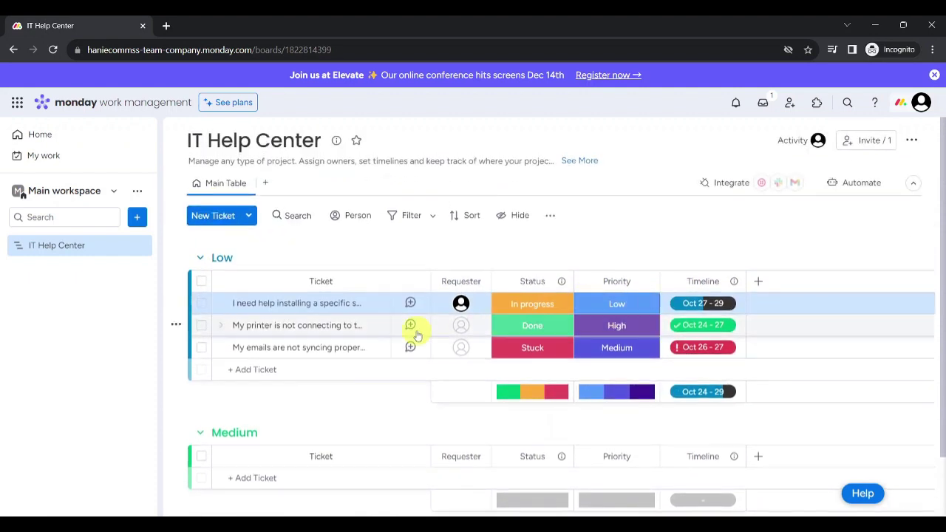
pyautogui.scroll(-1, 416, 329)
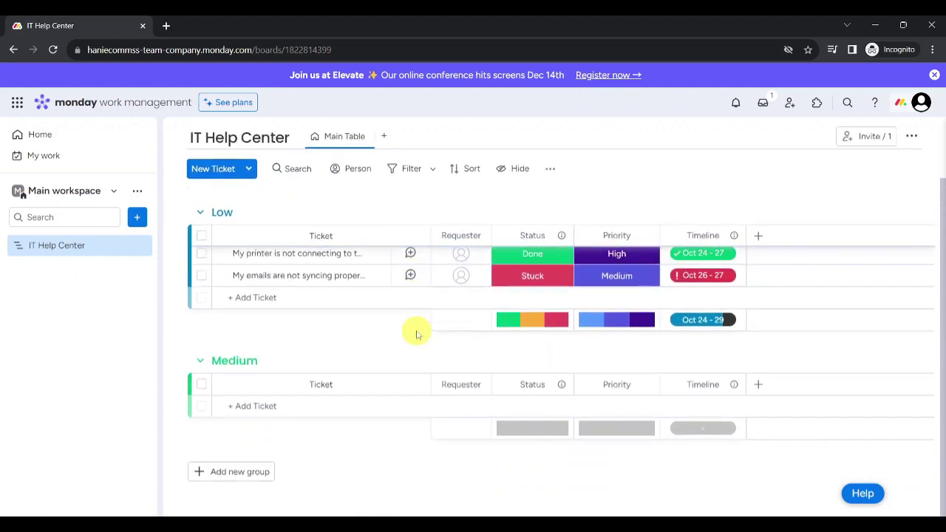
pyautogui.click(243, 476)
pyautogui.write('High')
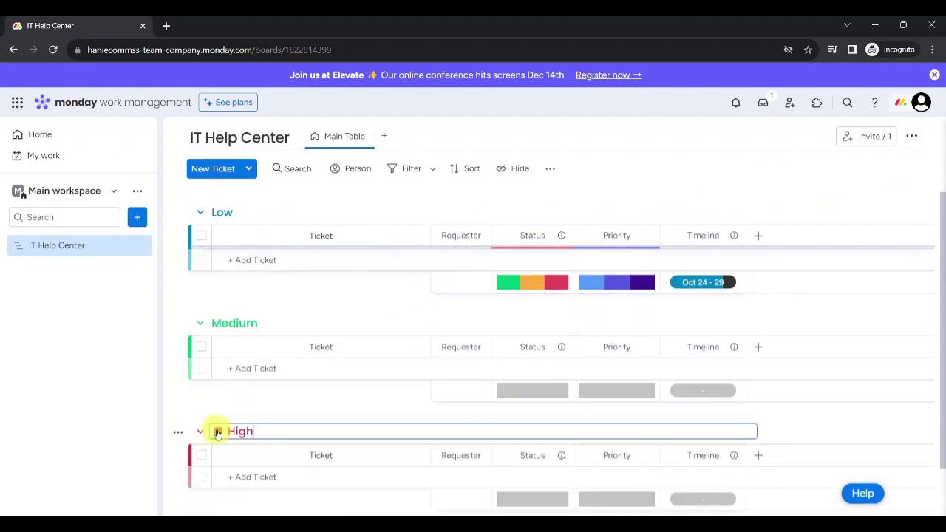
pyautogui.click(218, 432)
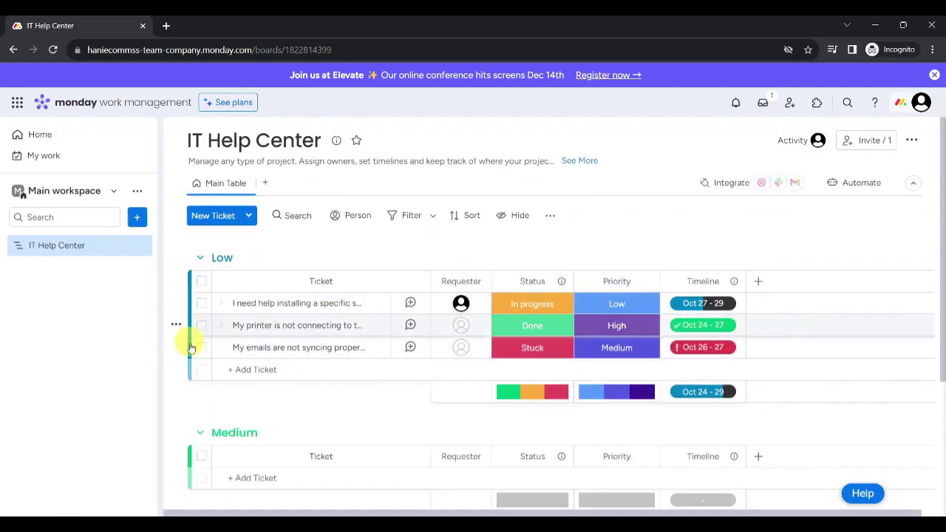
# Move the software installation ticket from Low into the High group.
pyautogui.scroll(-1, 190, 342)
pyautogui.scroll(1, 181, 318)
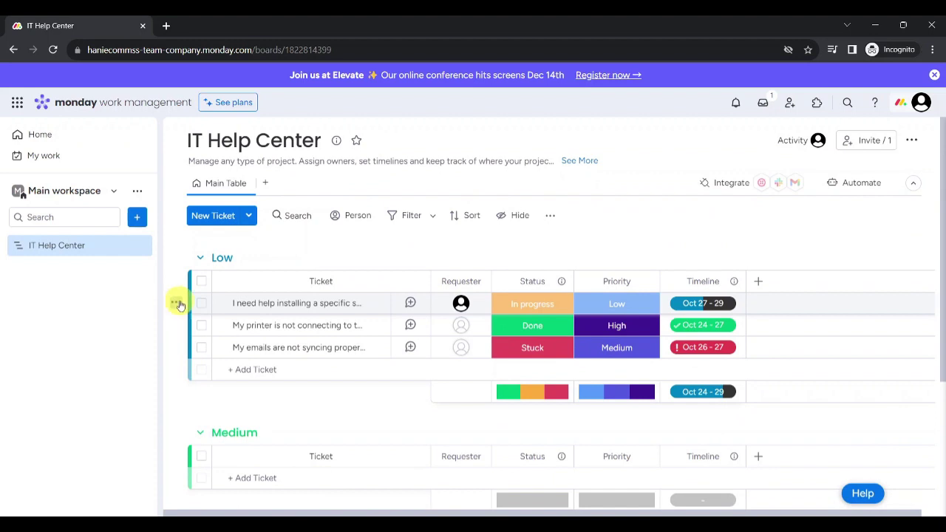
pyautogui.click(179, 306)
pyautogui.moveTo(285, 293)
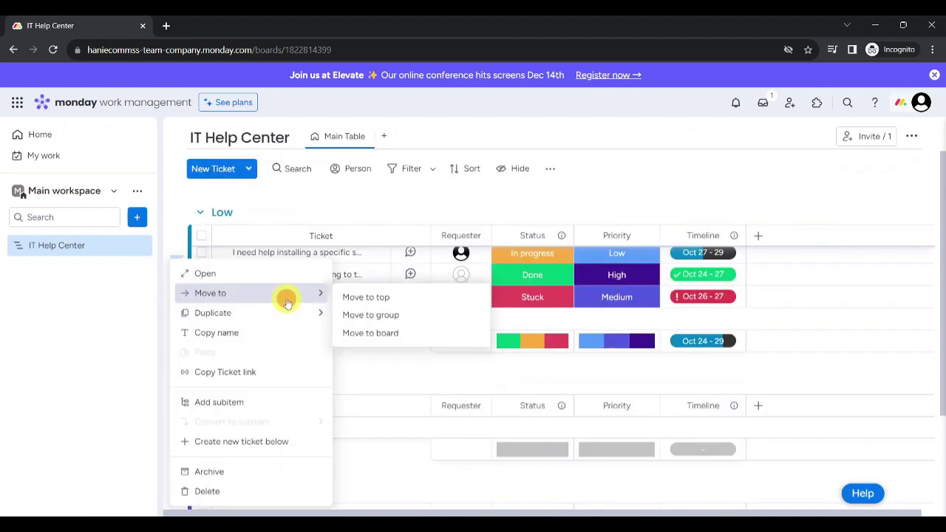
pyautogui.click(387, 315)
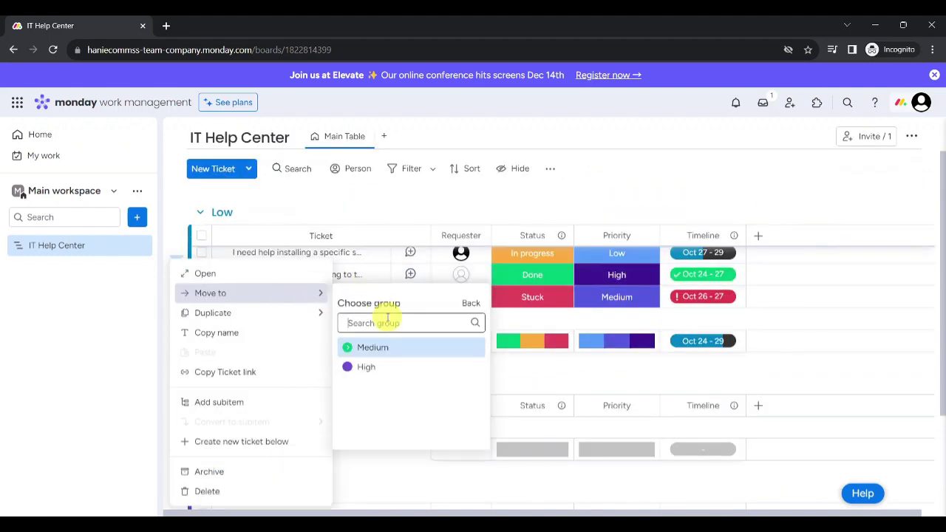
pyautogui.click(384, 364)
pyautogui.scroll(-2, 382, 361)
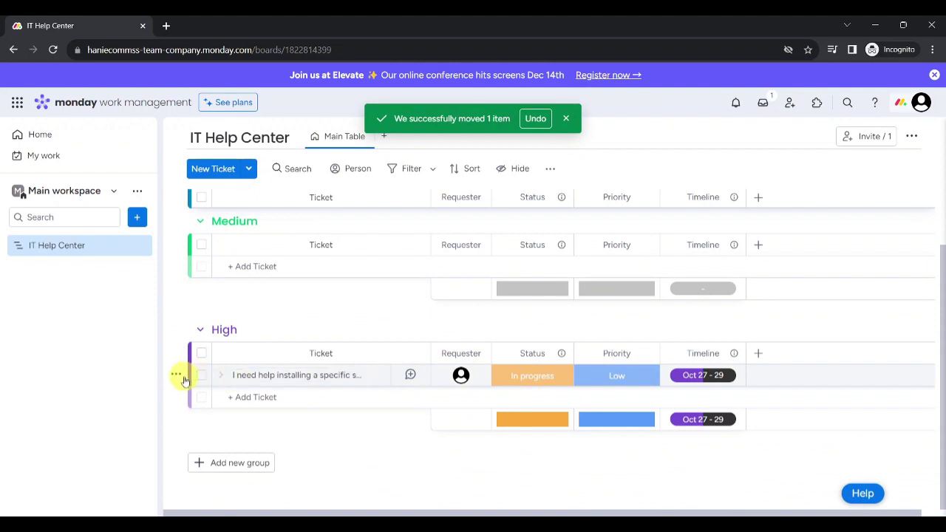
# Drag the Requester column to sit between Priority and Timeline.
pyautogui.scroll(3, 185, 380)
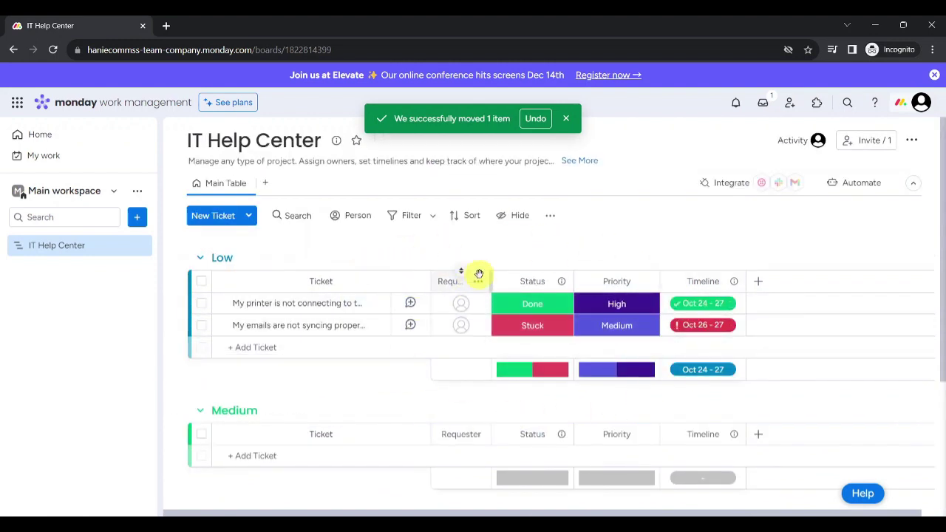
pyautogui.moveTo(499, 270); pyautogui.dragTo(642, 281)
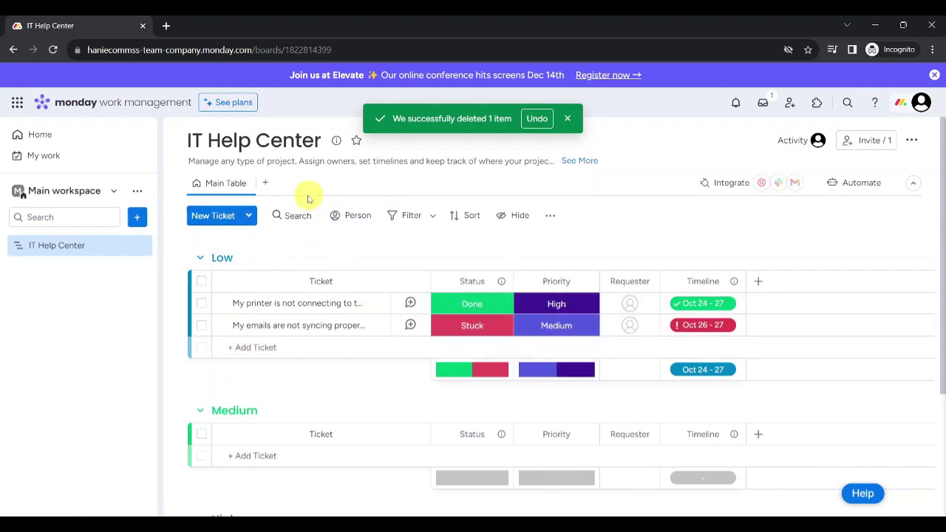
# Search the tickets for 'printer', then clear the search.
pyautogui.click(294, 215)
pyautogui.write('printer')
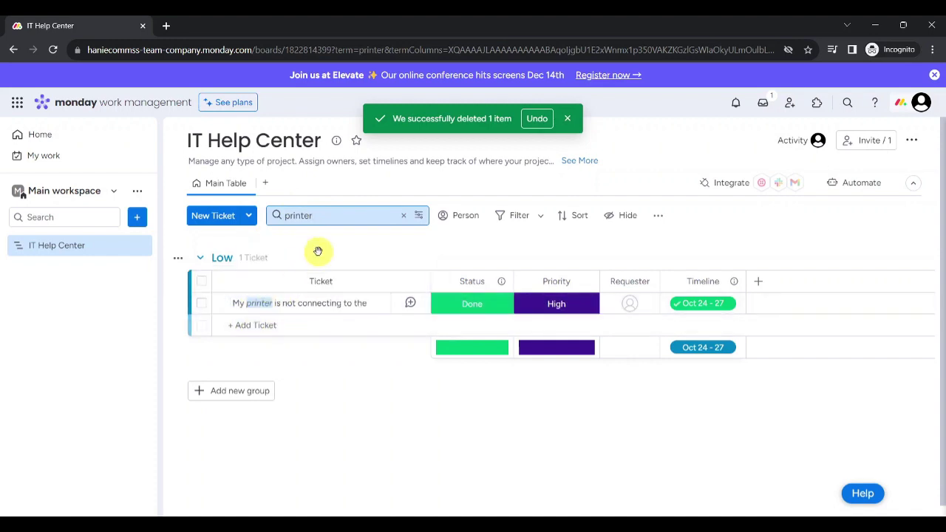
pyautogui.press('Escape')
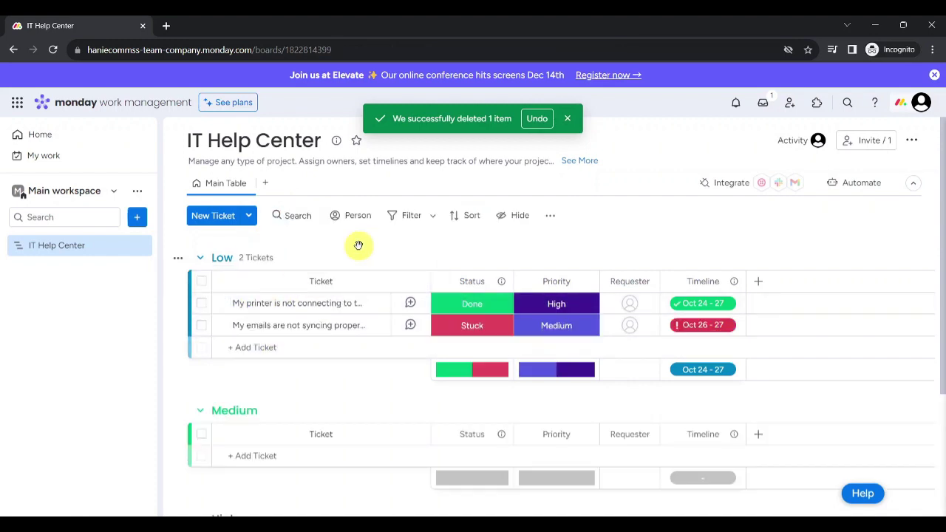
# Switch to advanced filters and review the Column, Condition and Value options.
pyautogui.click(411, 215)
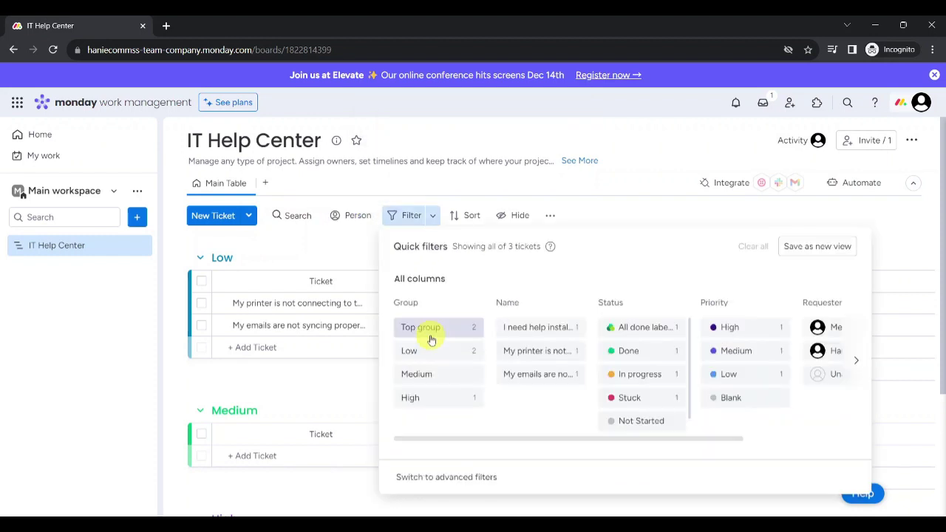
pyautogui.hscroll(3, 718, 358)
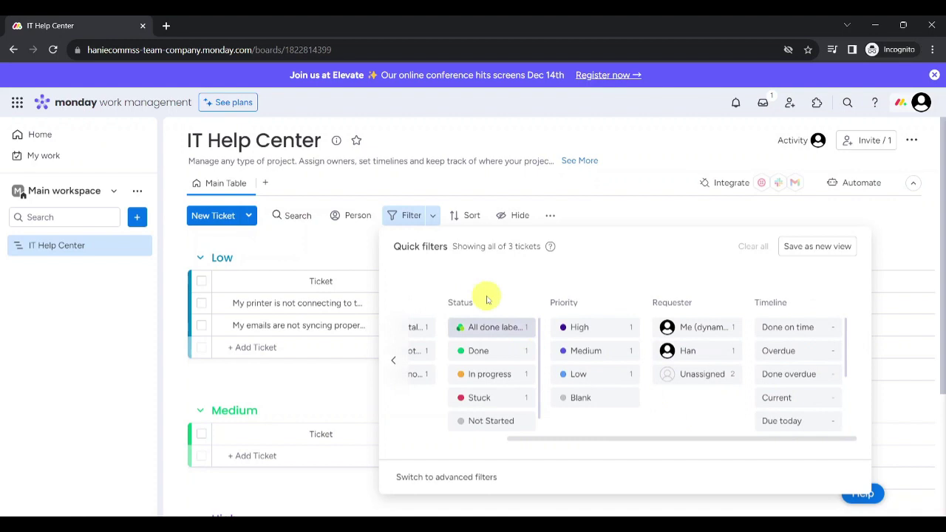
pyautogui.hscroll(-5, 486, 300)
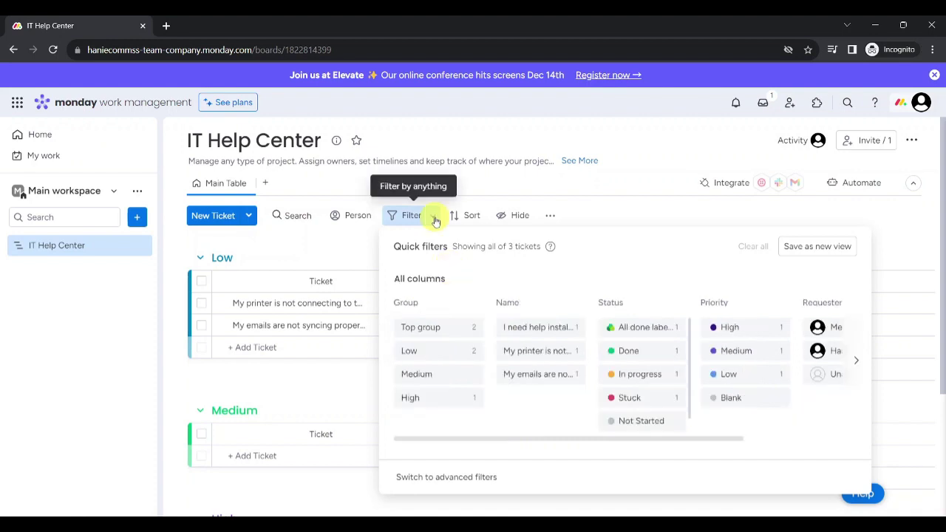
pyautogui.click(435, 219)
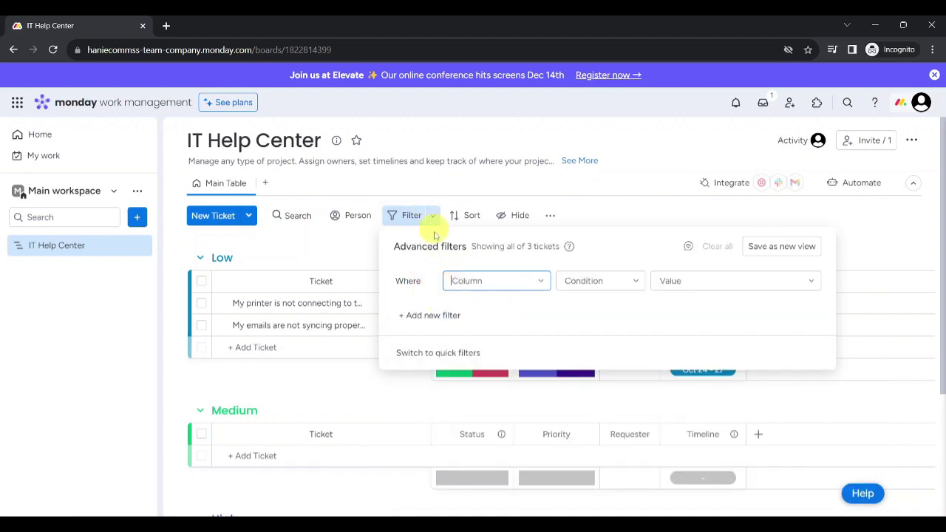
pyautogui.click(537, 285)
pyautogui.click(543, 282)
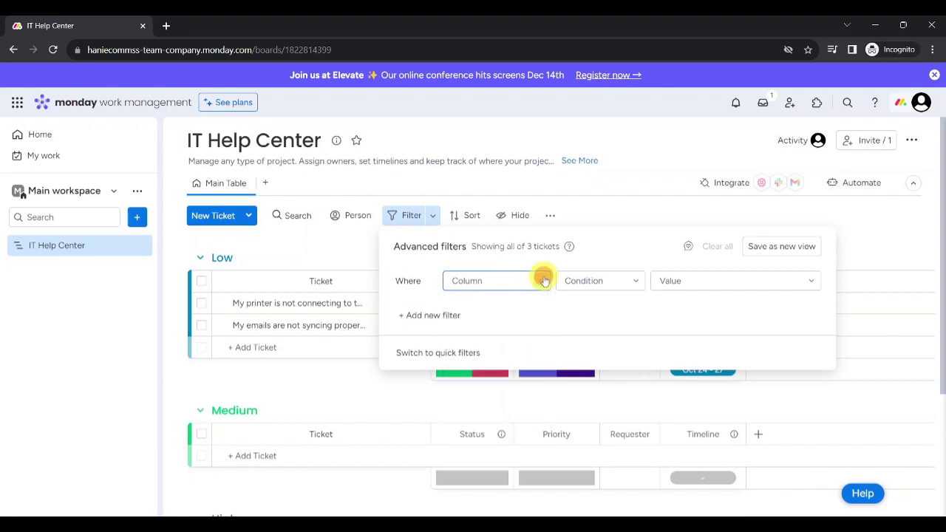
pyautogui.click(639, 284)
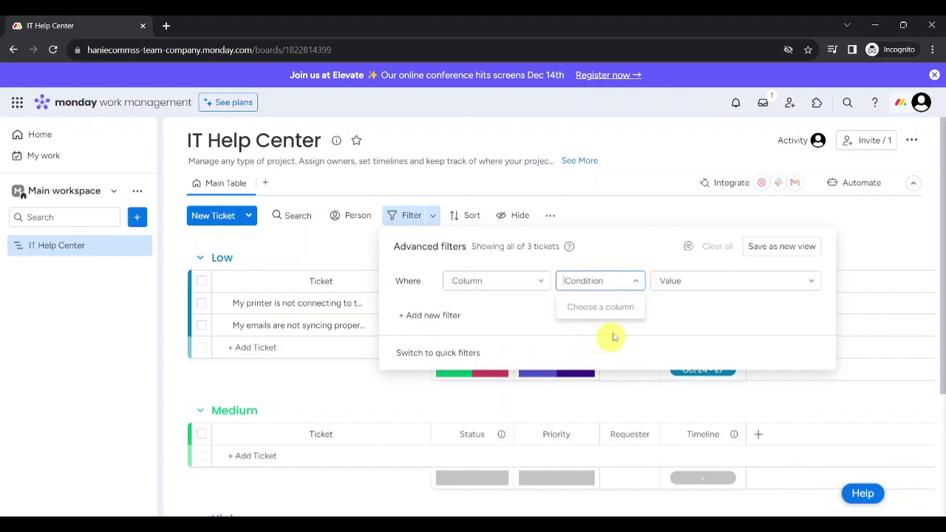
pyautogui.click(690, 290)
# Add a Name ascending sort, review its column and order choices, then remove it.
pyautogui.click(470, 215)
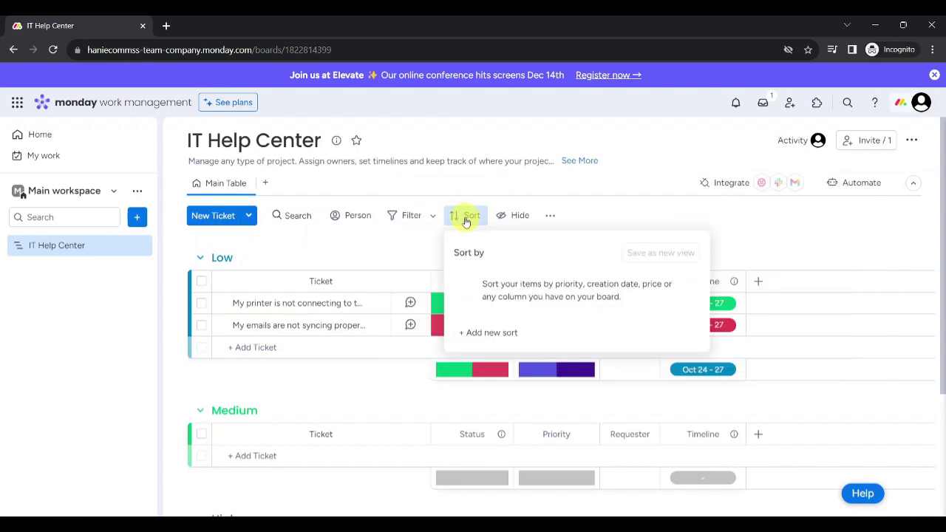
pyautogui.click(484, 333)
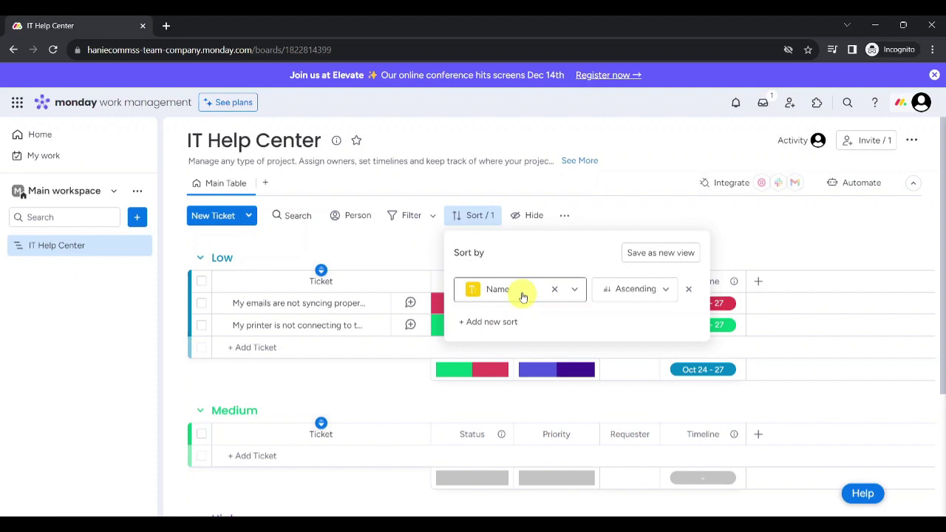
pyautogui.click(575, 289)
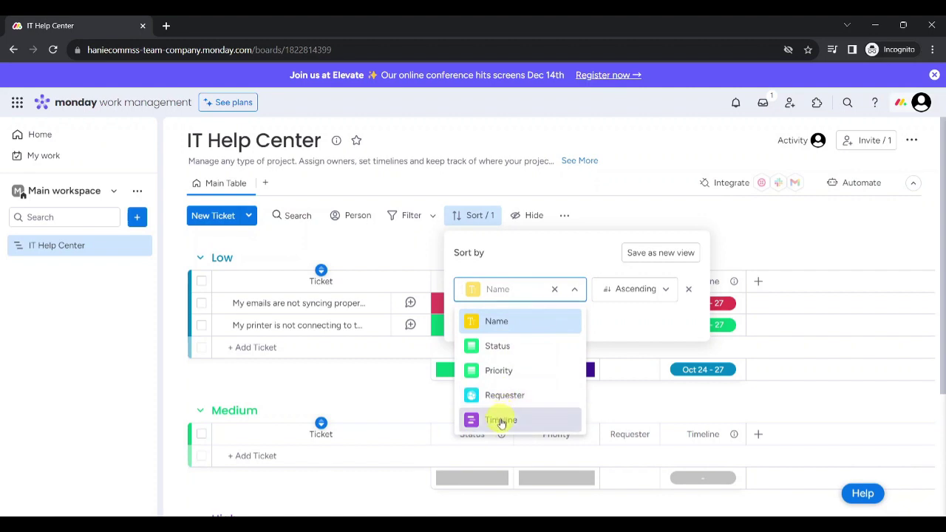
pyautogui.click(636, 289)
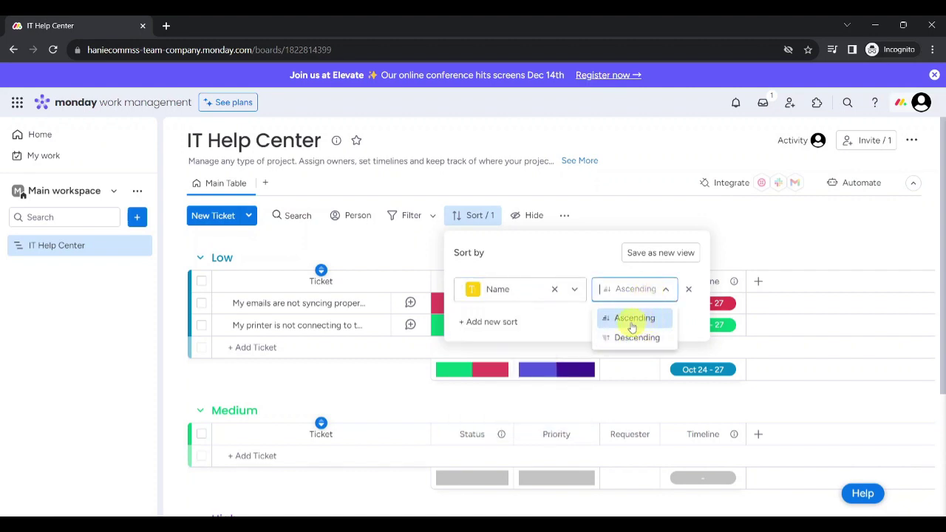
pyautogui.click(641, 290)
pyautogui.click(688, 289)
pyautogui.click(517, 215)
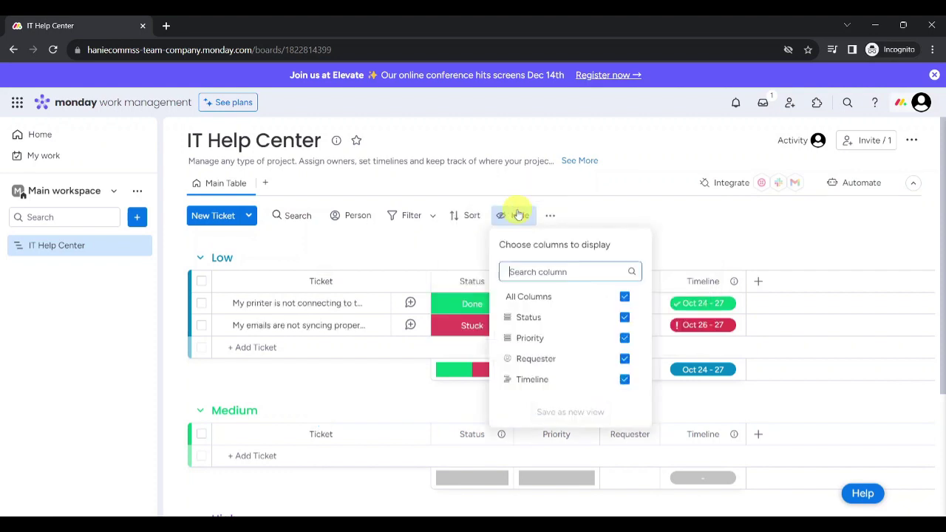
# Toggle the Priority column's visibility so it ends up displayed with no columns hidden.
pyautogui.click(623, 338)
pyautogui.click(624, 338)
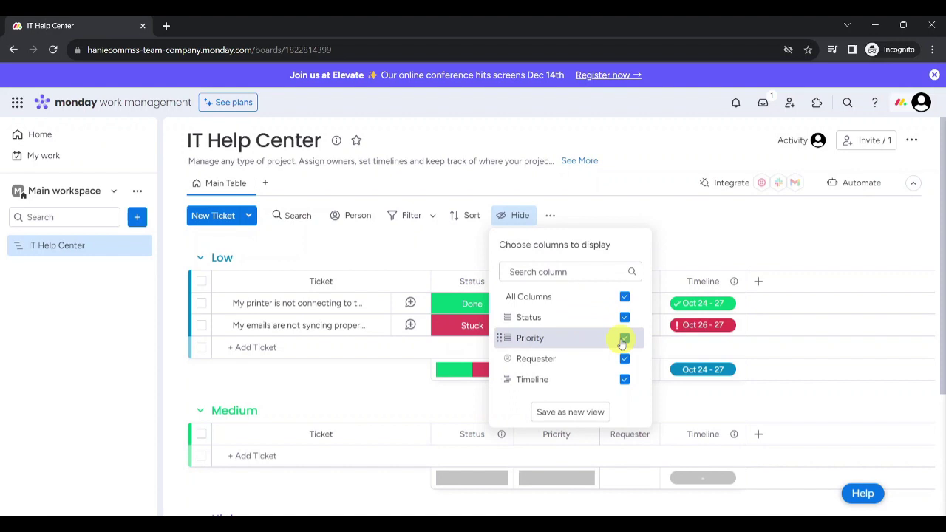
pyautogui.click(623, 338)
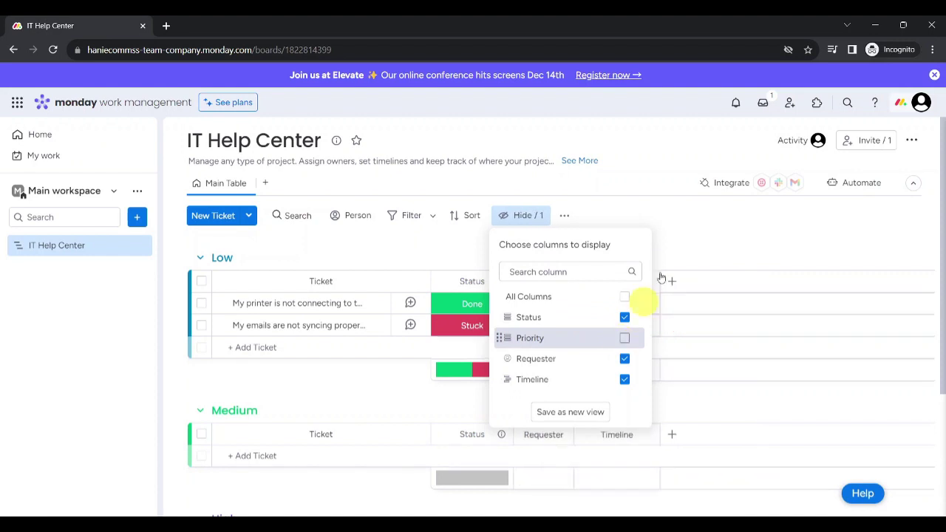
pyautogui.click(676, 240)
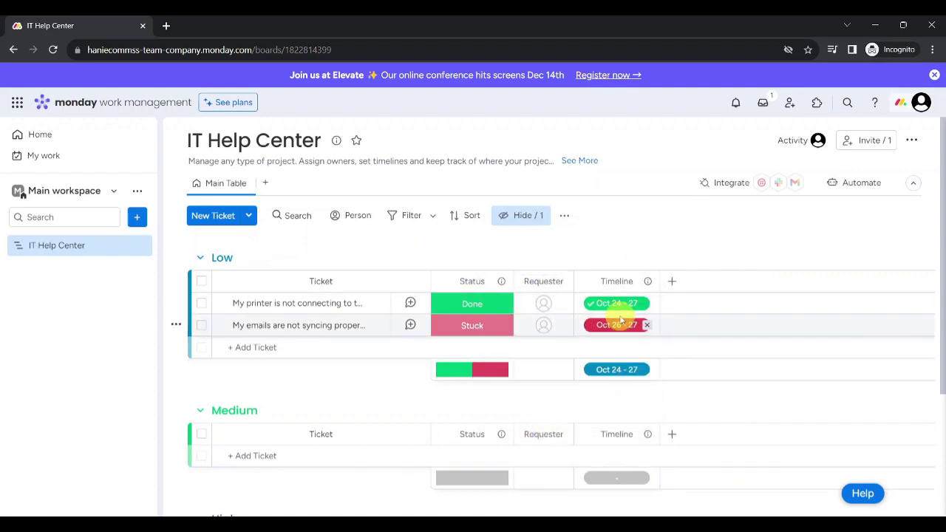
pyautogui.scroll(-2, 618, 317)
pyautogui.scroll(2, 619, 318)
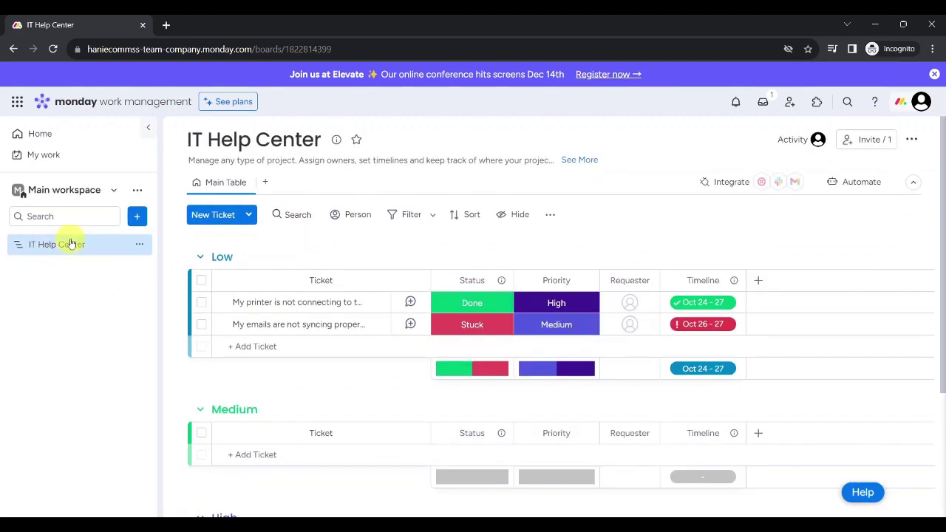
# Star the IT Help Center board as a favorite and look over its Board Members list.
pyautogui.click(81, 189)
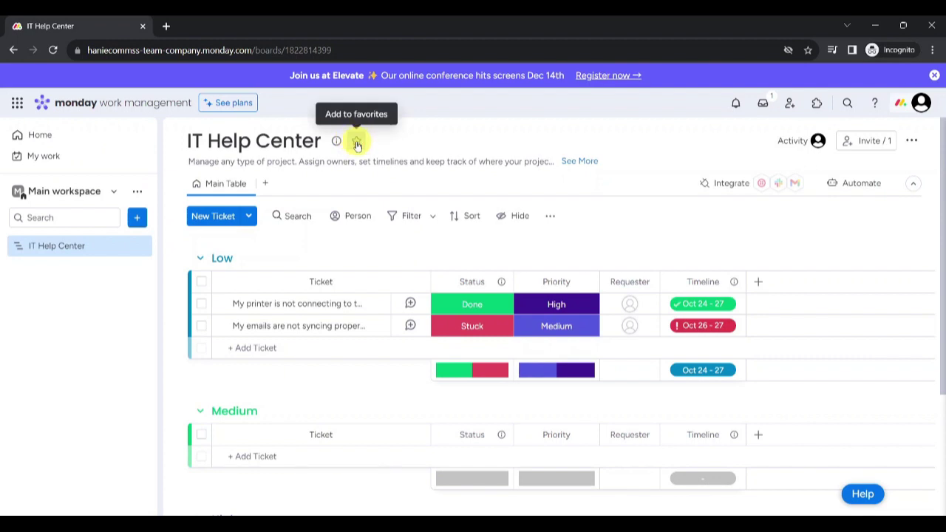
pyautogui.click(357, 141)
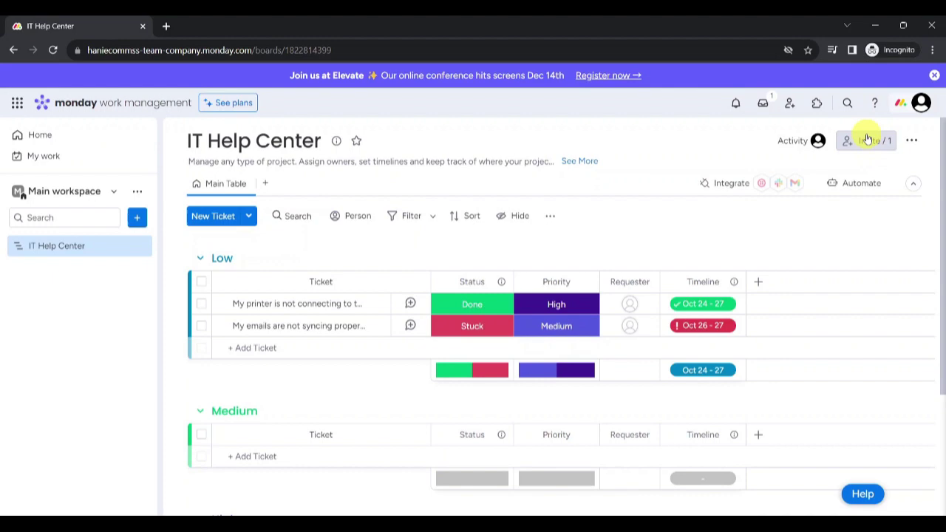
pyautogui.click(861, 142)
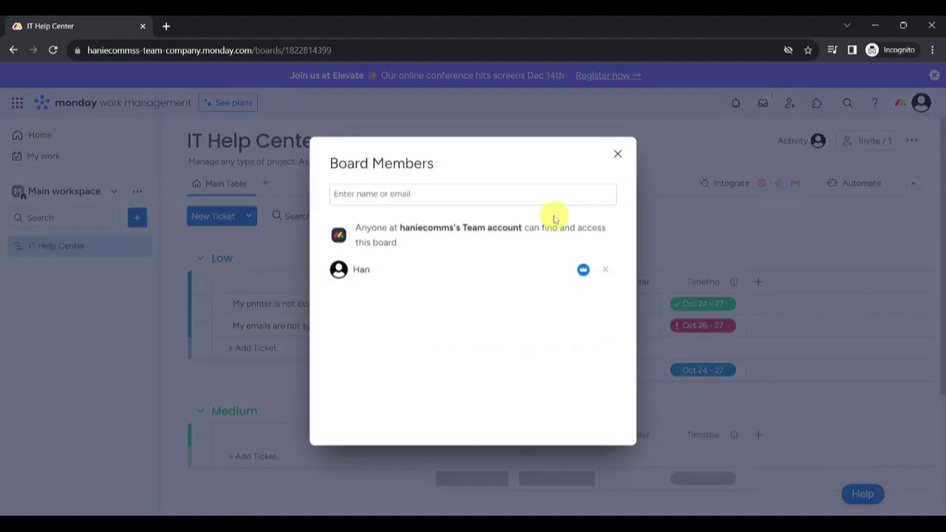
pyautogui.click(494, 193)
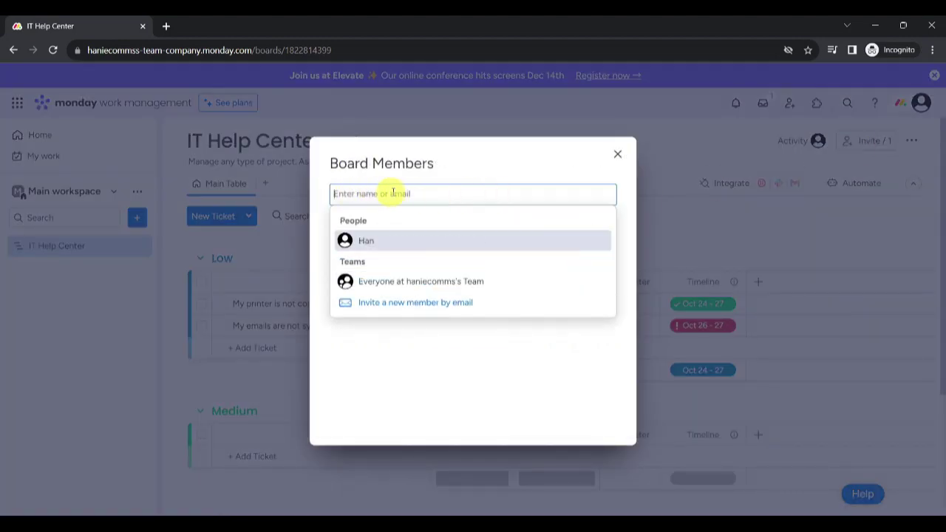
pyautogui.click(725, 154)
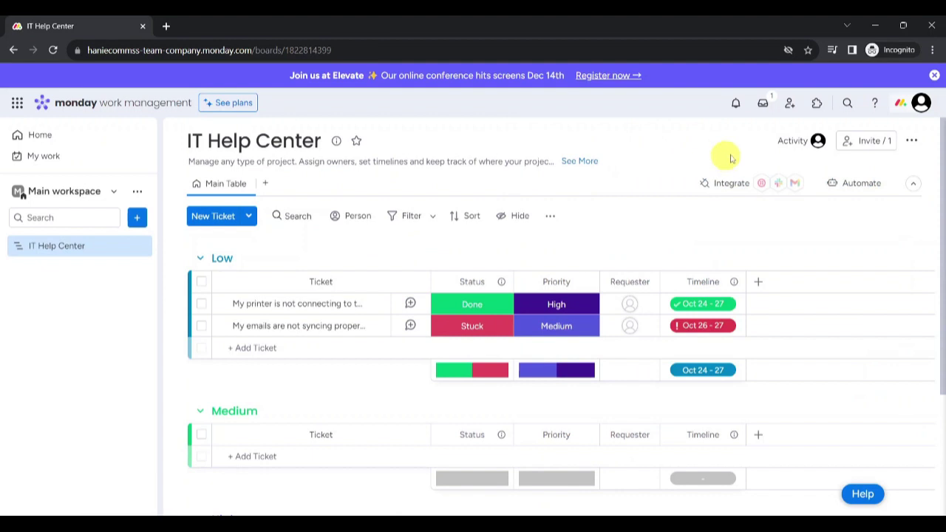
pyautogui.click(793, 141)
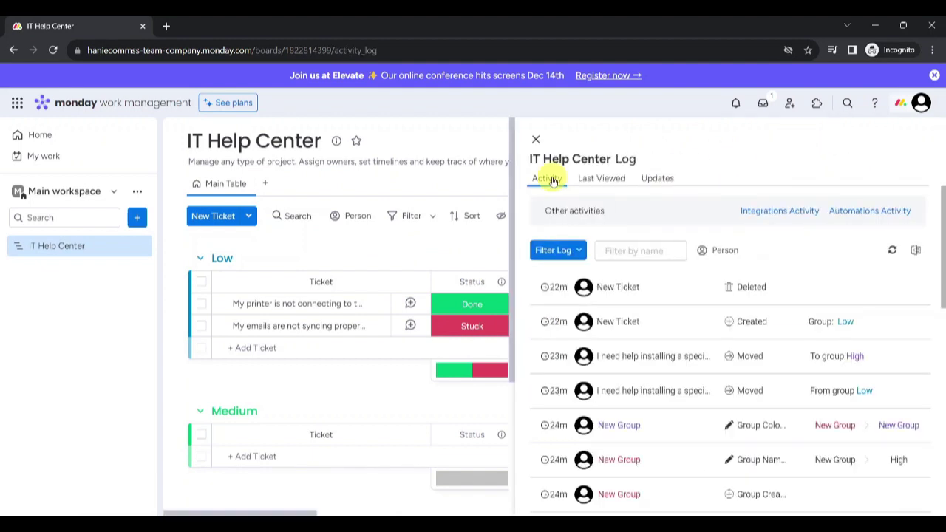
pyautogui.click(610, 185)
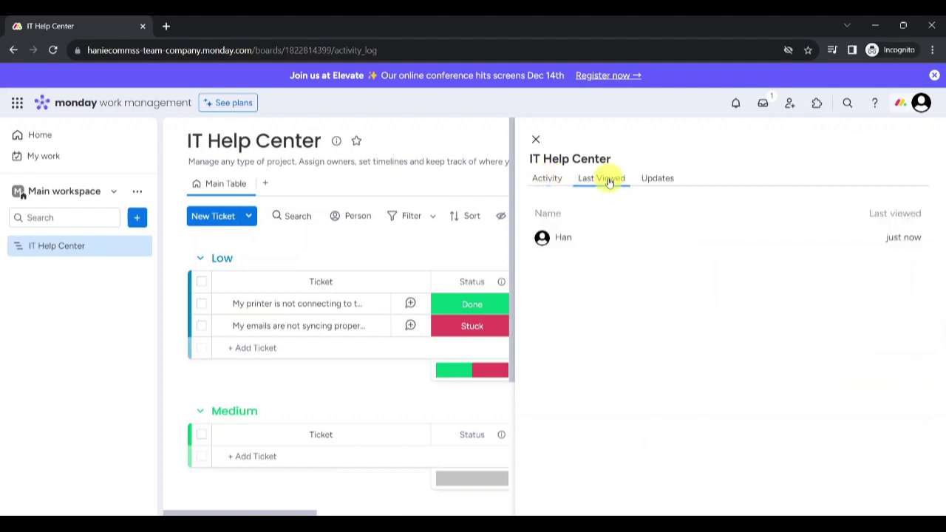
pyautogui.click(657, 182)
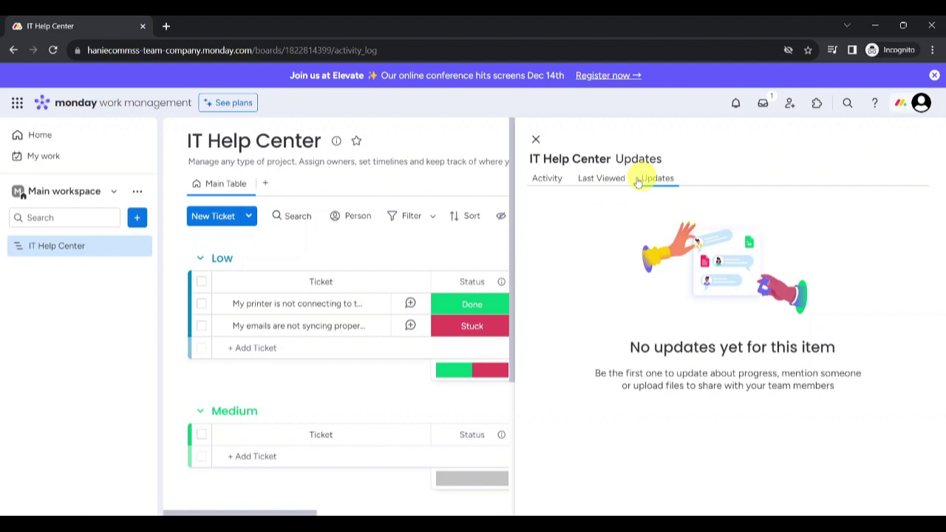
pyautogui.click(544, 179)
pyautogui.click(571, 253)
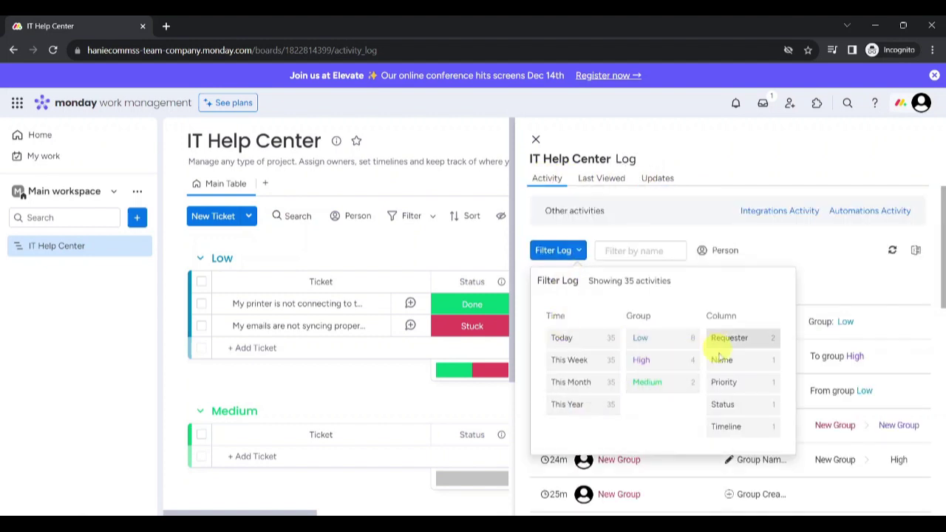
pyautogui.click(617, 249)
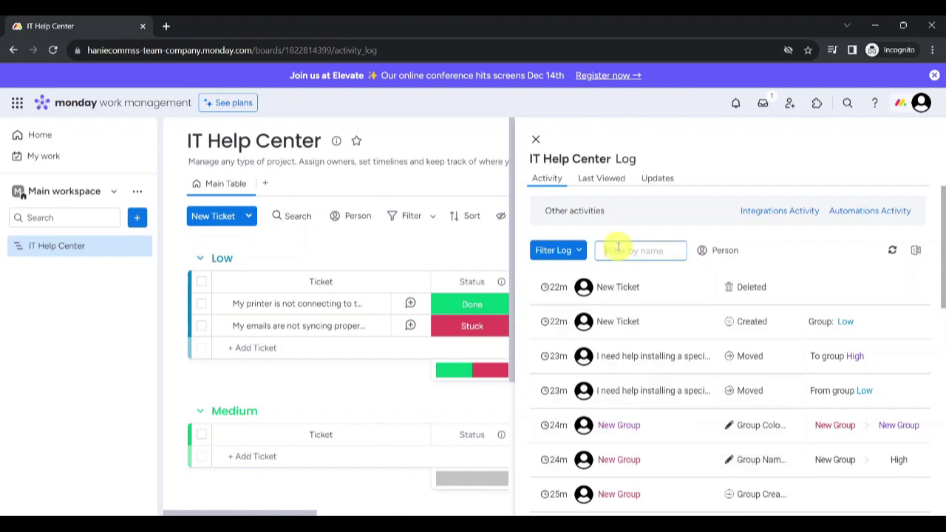
pyautogui.click(705, 250)
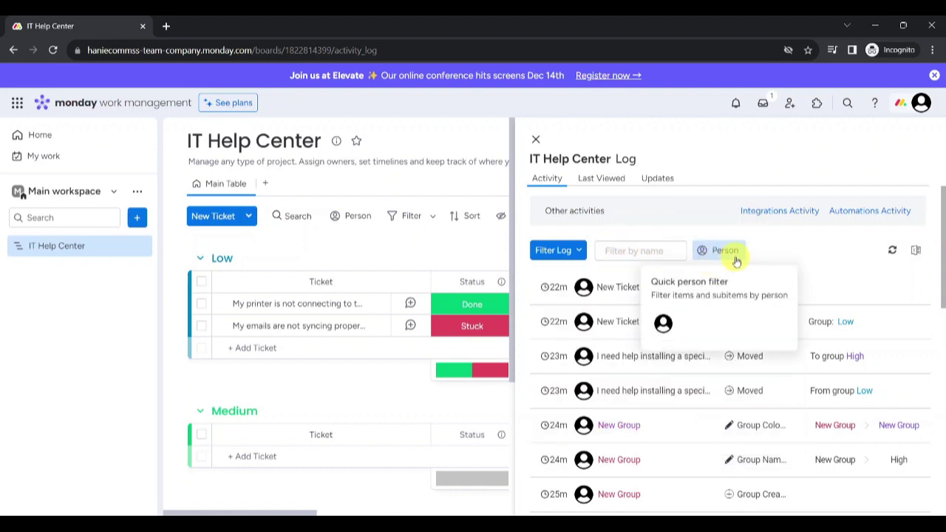
pyautogui.click(732, 255)
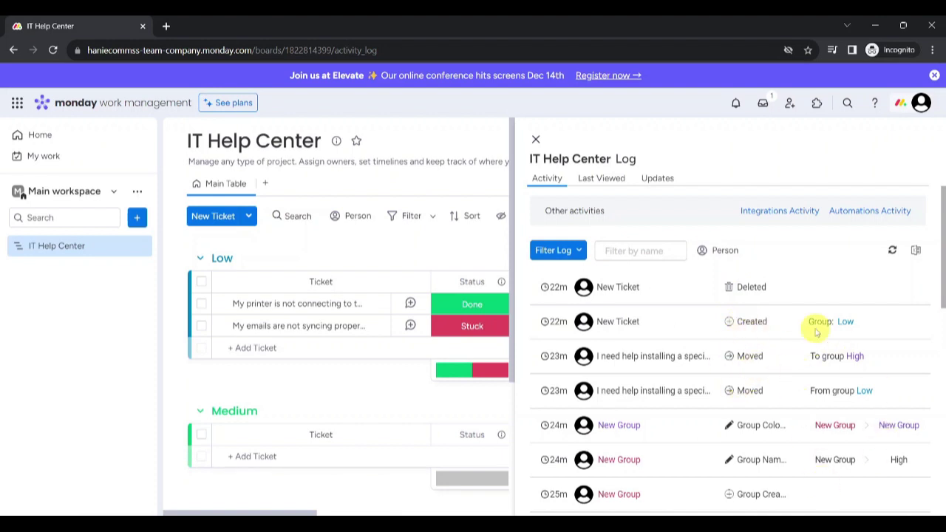
pyautogui.click(299, 194)
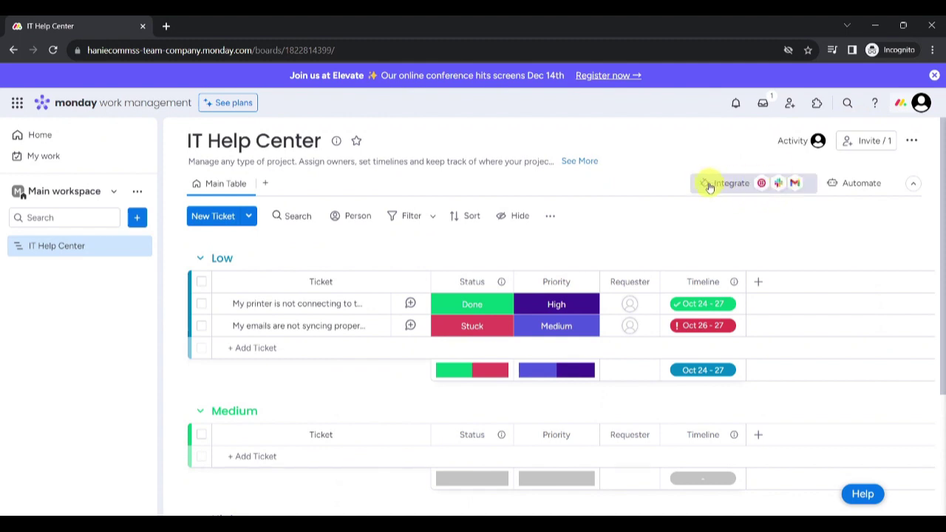
pyautogui.click(745, 190)
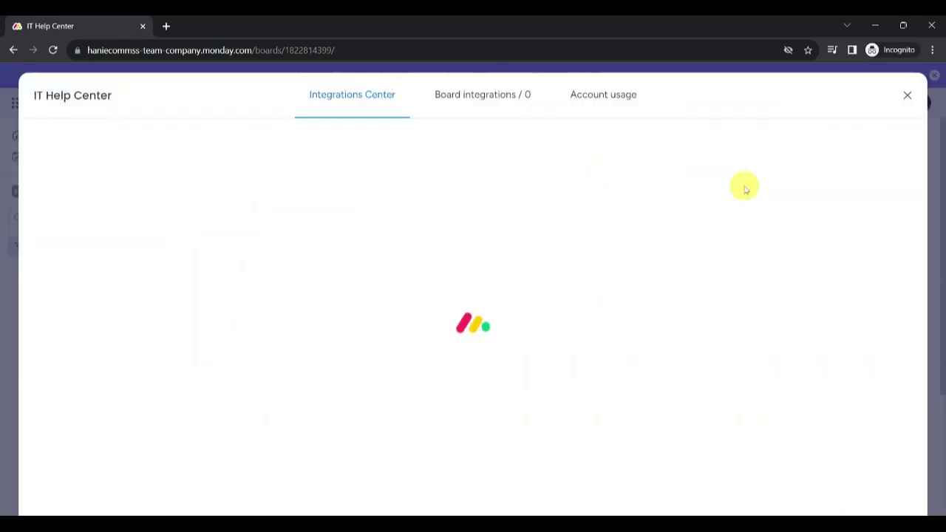
pyautogui.scroll(-1, 372, 314)
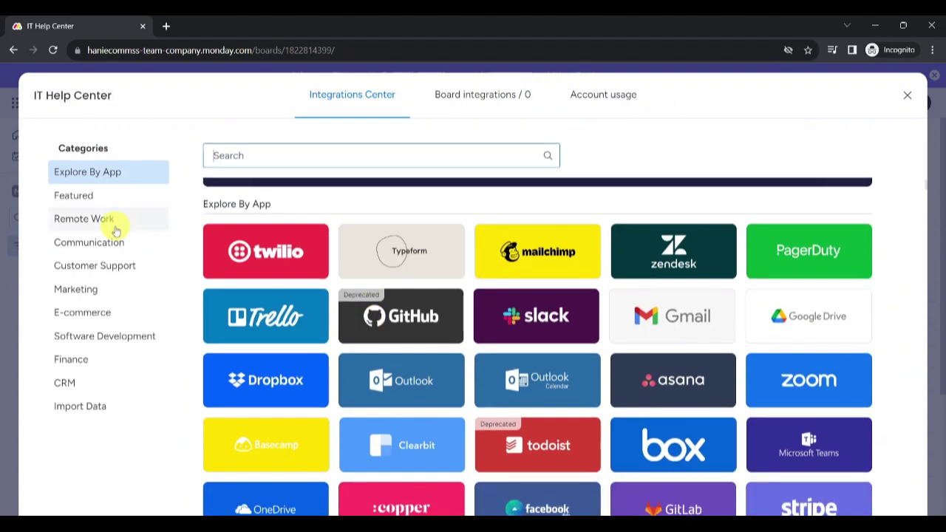
pyautogui.click(116, 222)
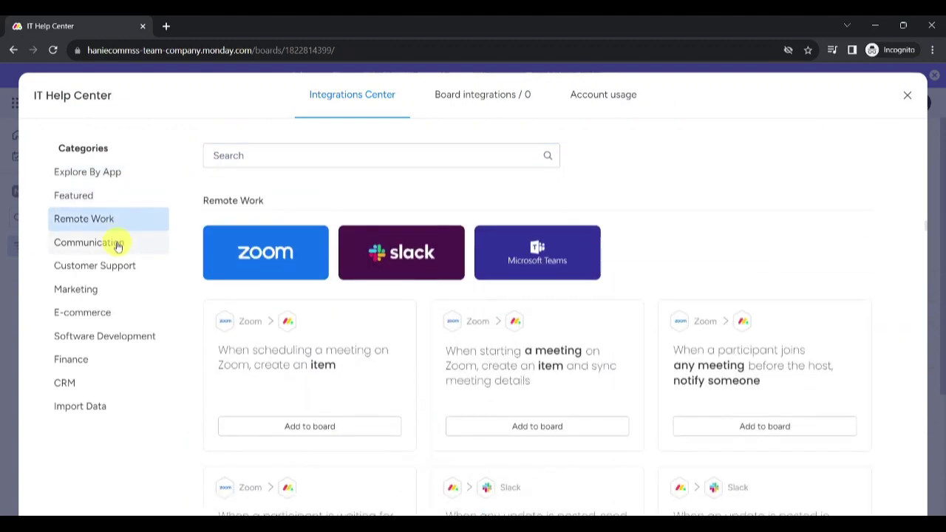
pyautogui.click(116, 244)
pyautogui.scroll(-2, 118, 268)
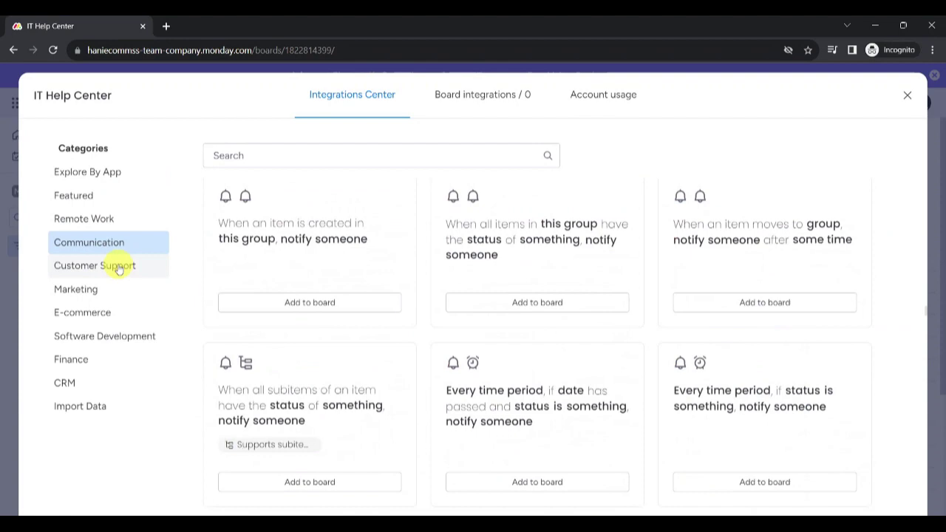
pyautogui.click(119, 266)
pyautogui.scroll(-5, 109, 299)
pyautogui.click(109, 296)
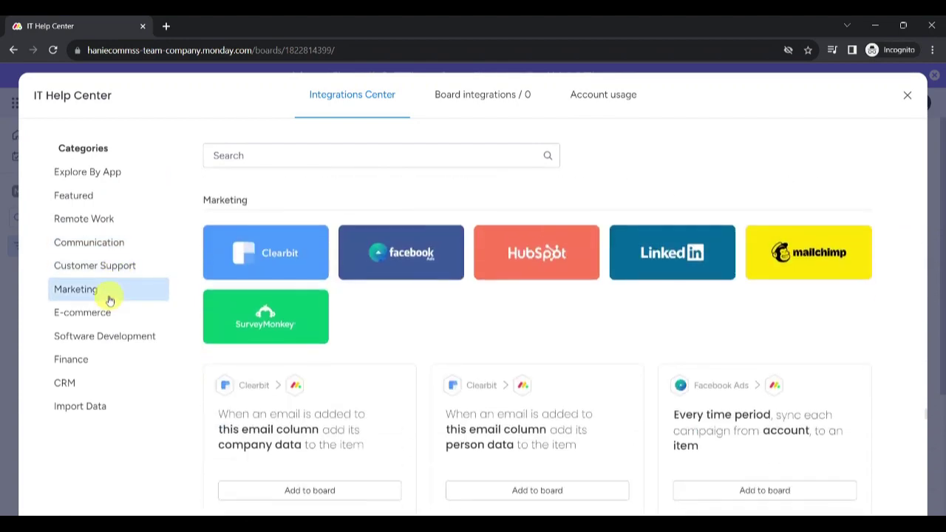
pyautogui.click(907, 95)
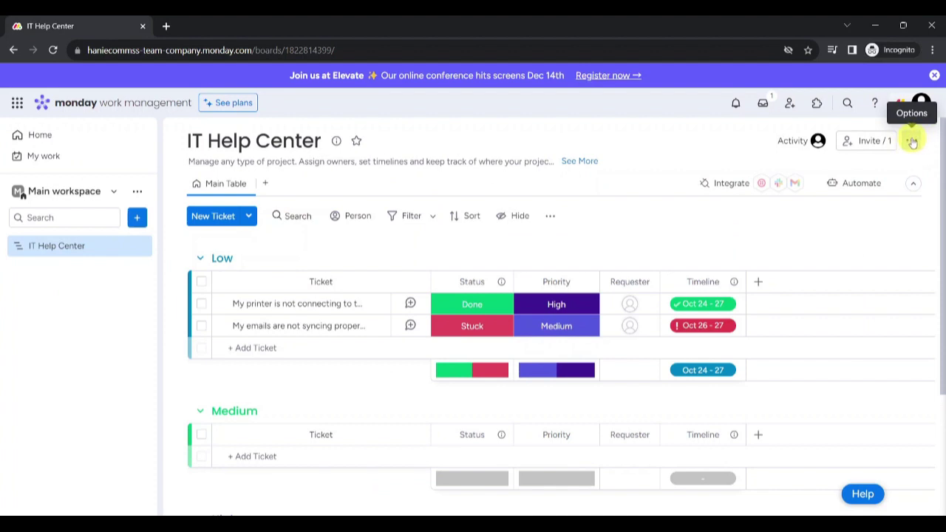
# Show the board's Options menu with its Board settings, More actions and View archive/trash submenus.
pyautogui.click(912, 141)
pyautogui.moveTo(821, 190)
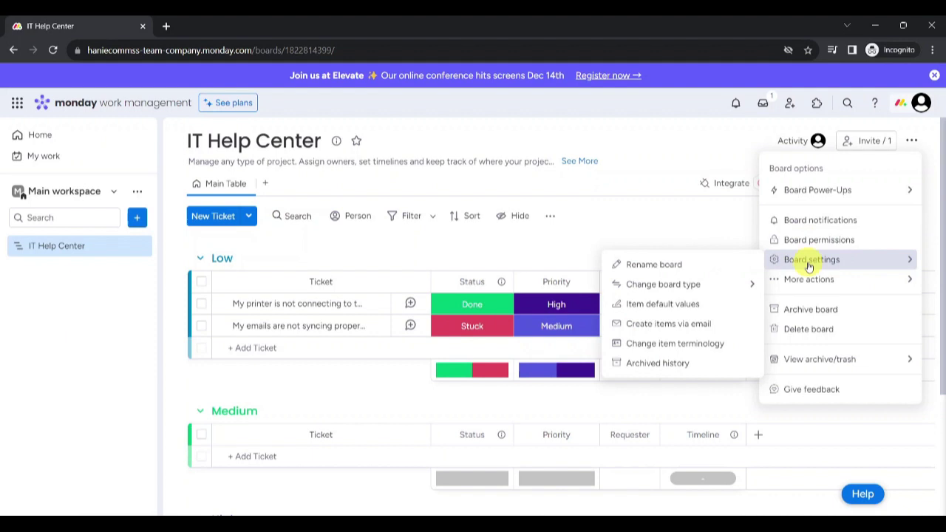
pyautogui.moveTo(799, 279)
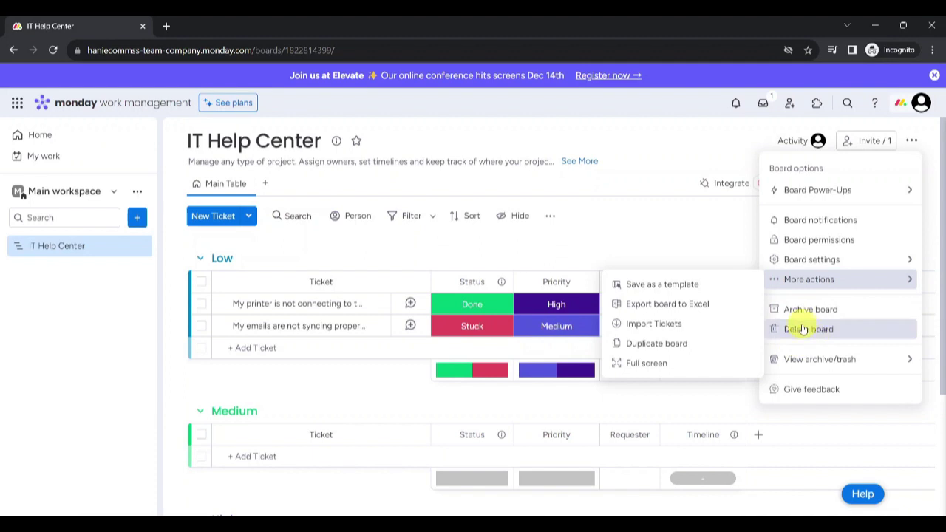
pyautogui.moveTo(803, 367)
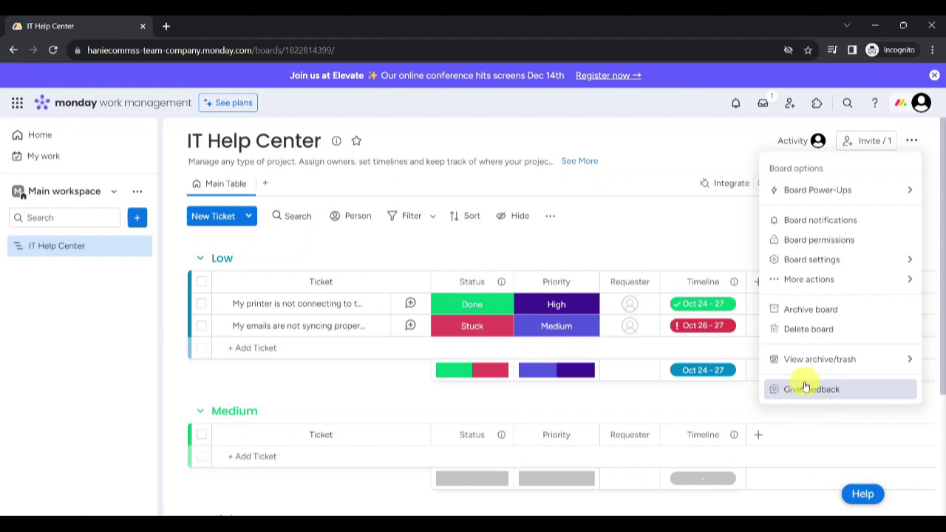
# Dismiss the Options menu, then browse the Support & Learn panel and close it.
pyautogui.click(845, 473)
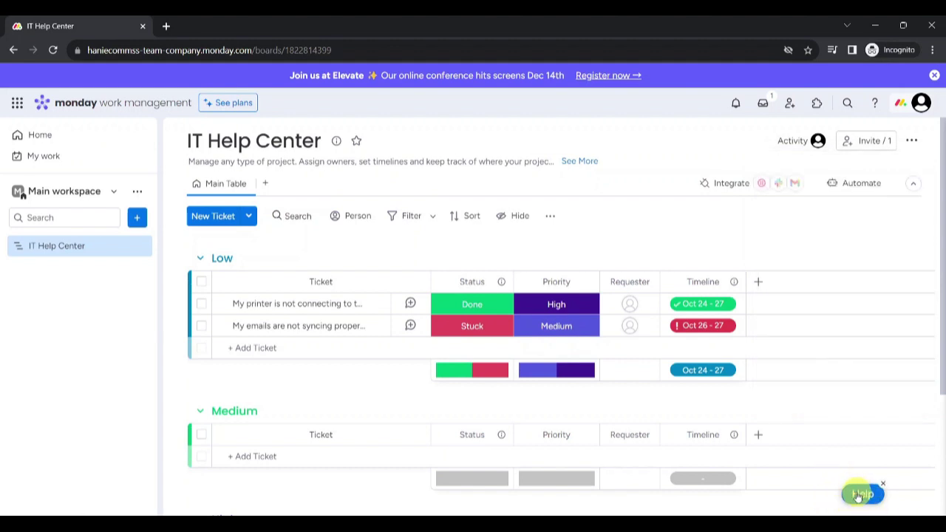
pyautogui.click(859, 496)
pyautogui.scroll(-2, 765, 424)
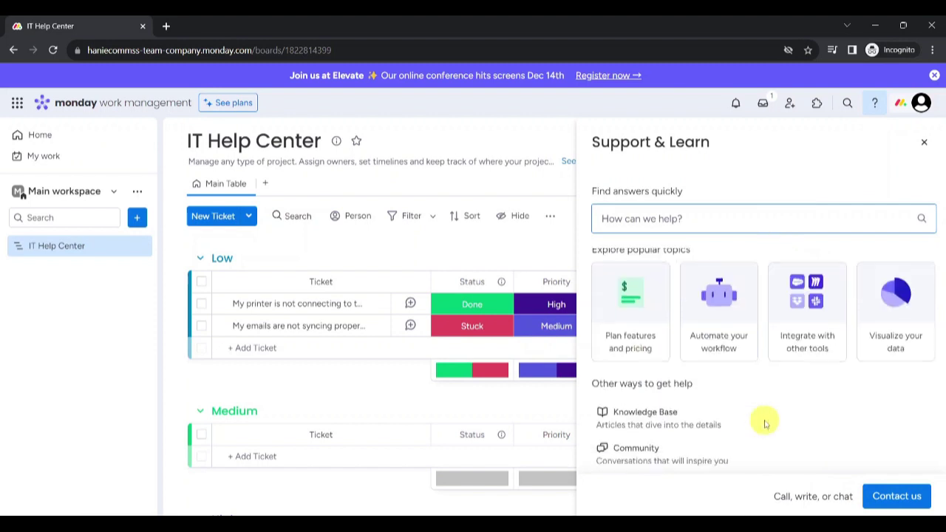
pyautogui.scroll(-3, 764, 424)
pyautogui.scroll(5, 765, 424)
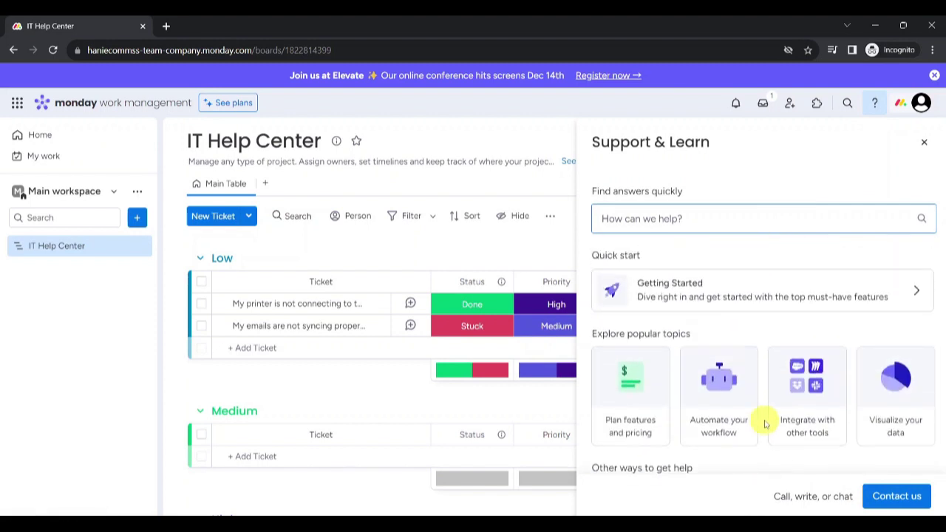
pyautogui.press('Escape')
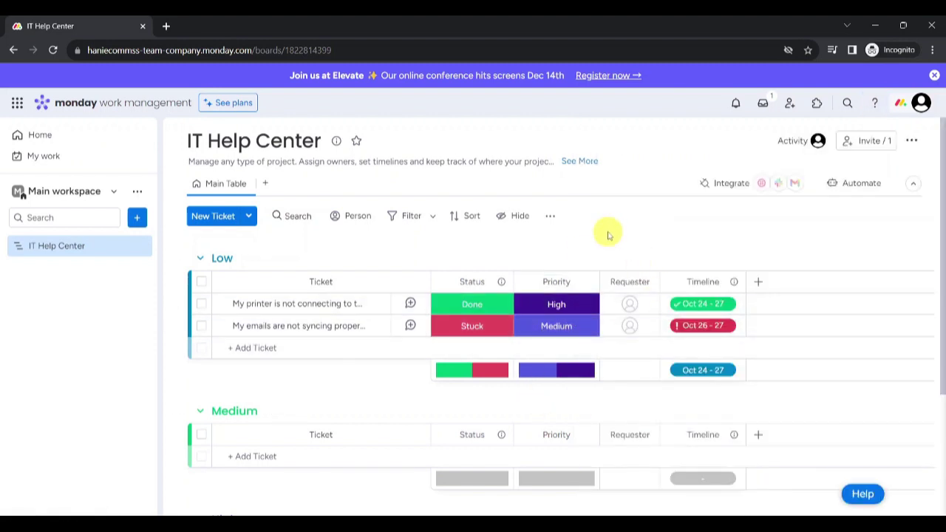